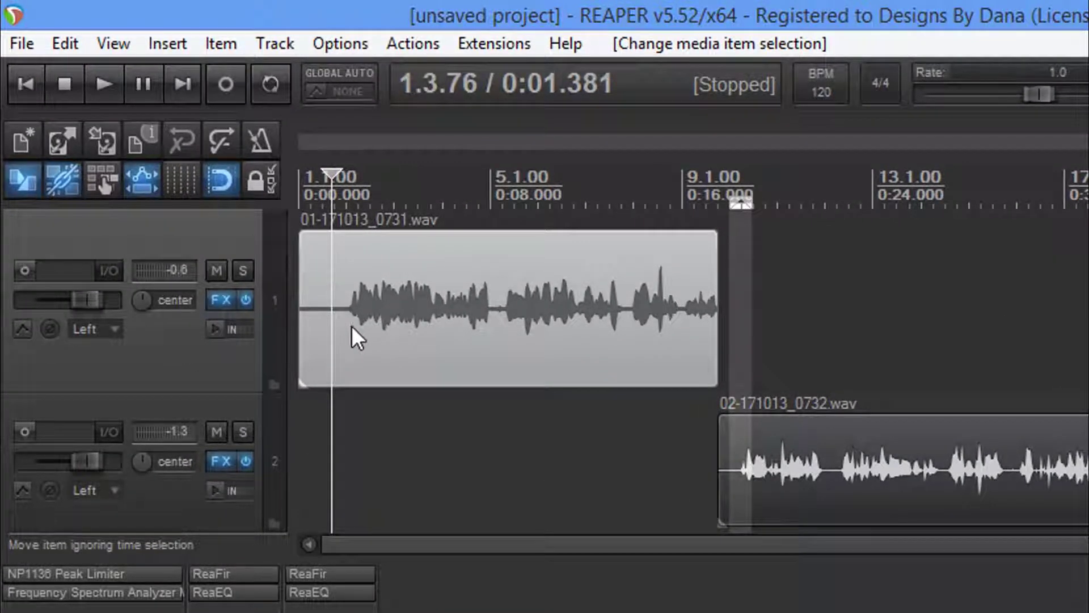
Select the 01-171013_0731.wav clip on track 1 and return the playhead to the project start
click(352, 326)
click(351, 314)
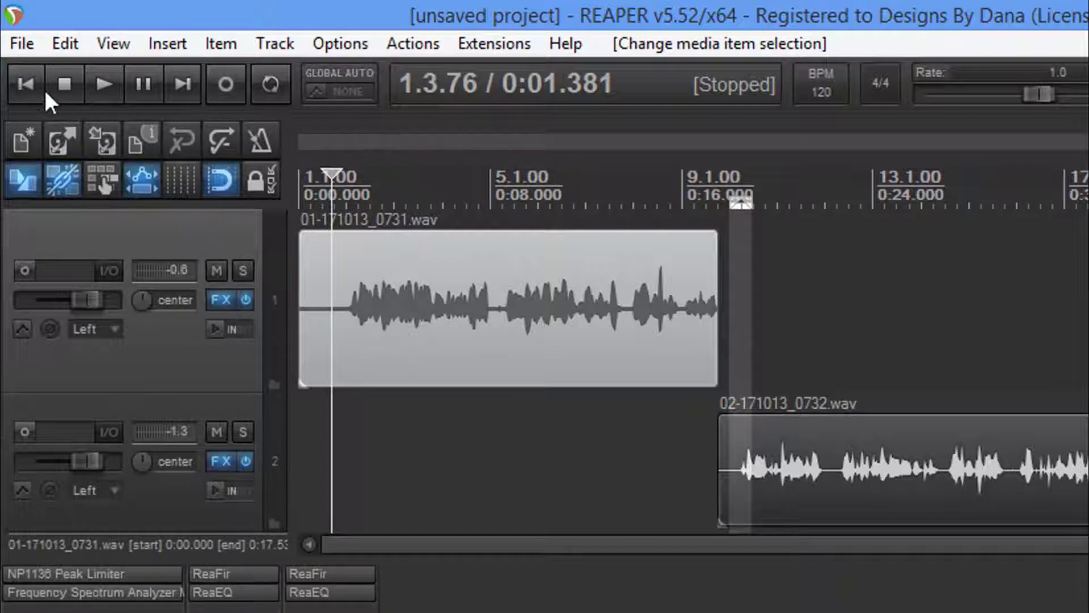
click(21, 85)
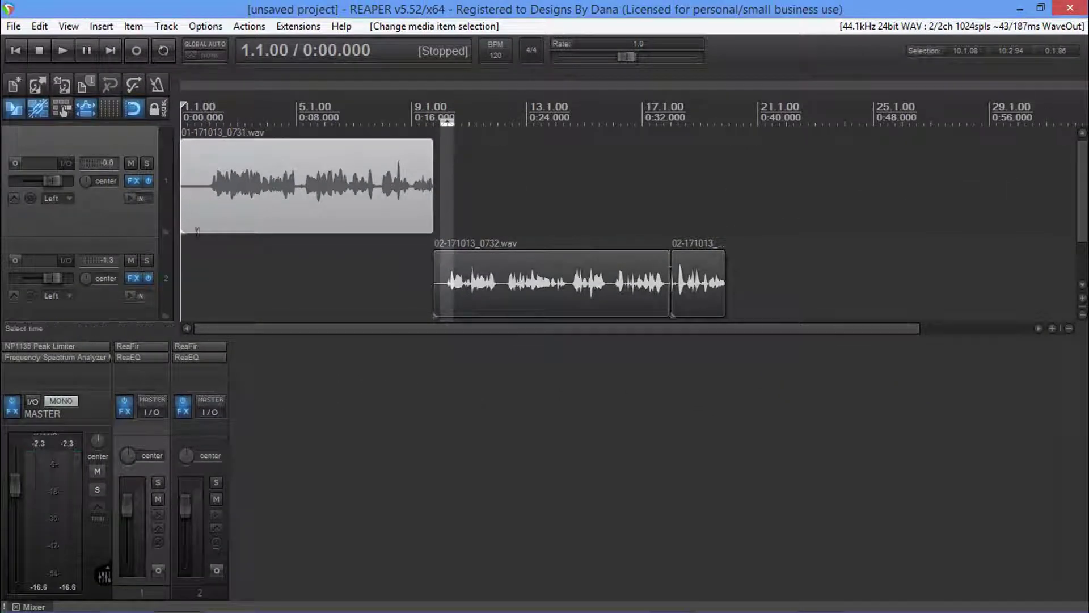
click(199, 214)
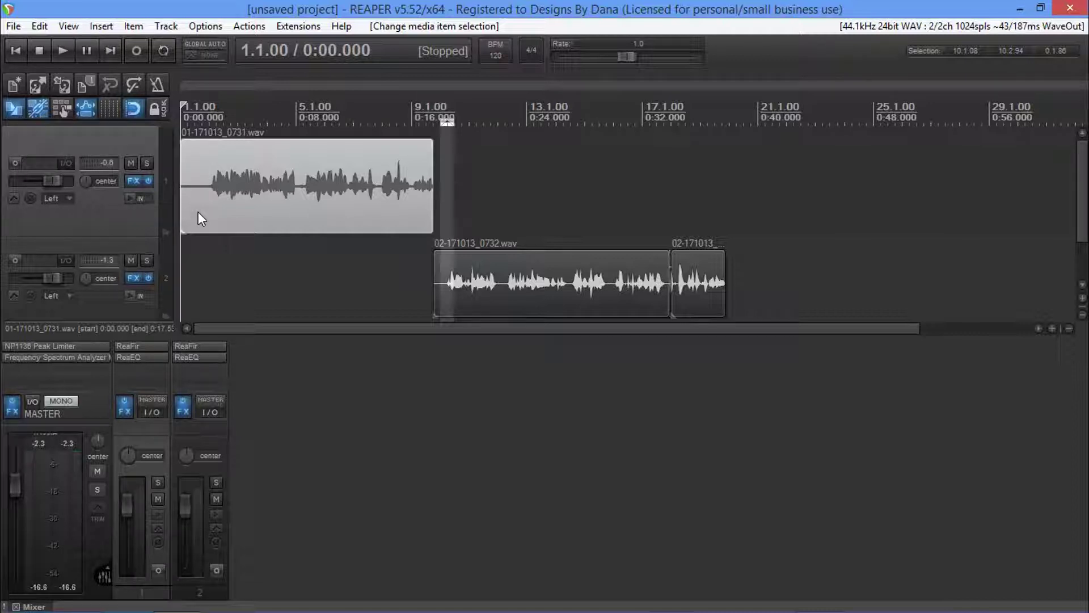
Examine the background noise in the master track's Frequency Spectrum Analyzer Meter while the clip's opening plays
click(53, 355)
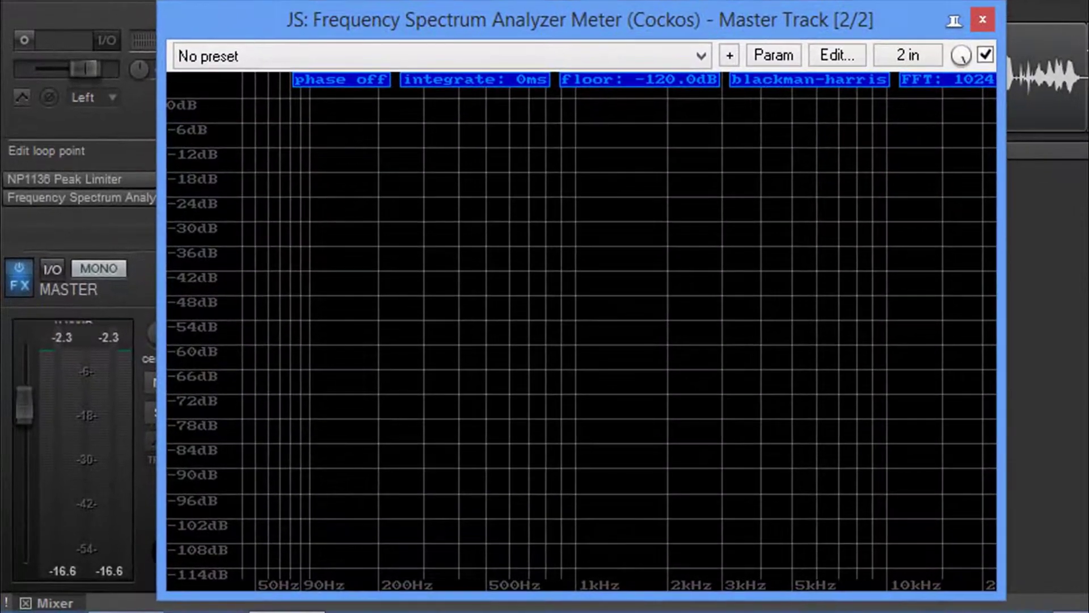
key(space)
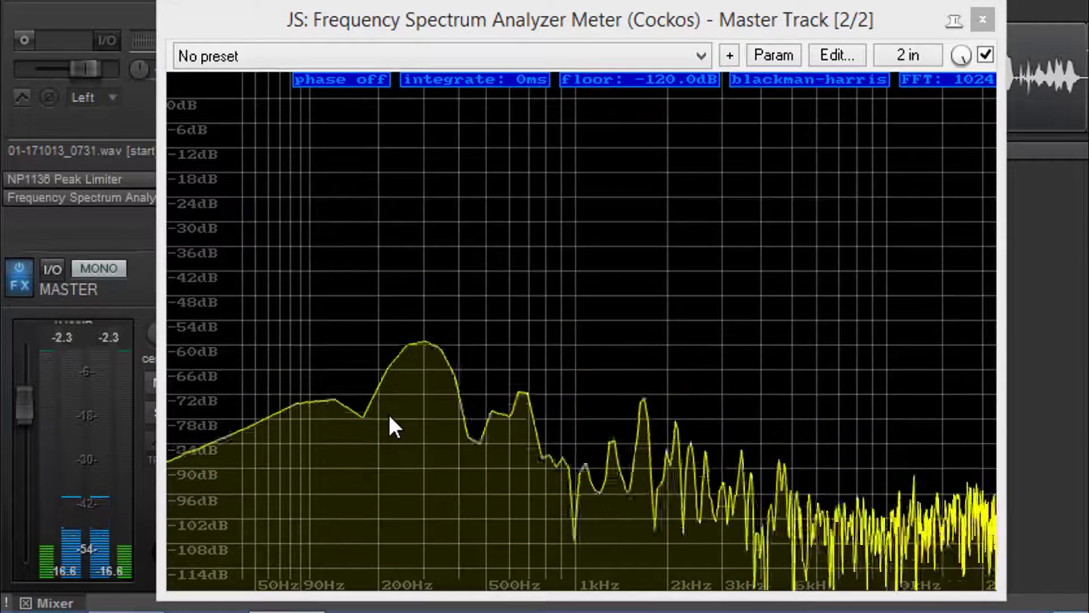
key(space)
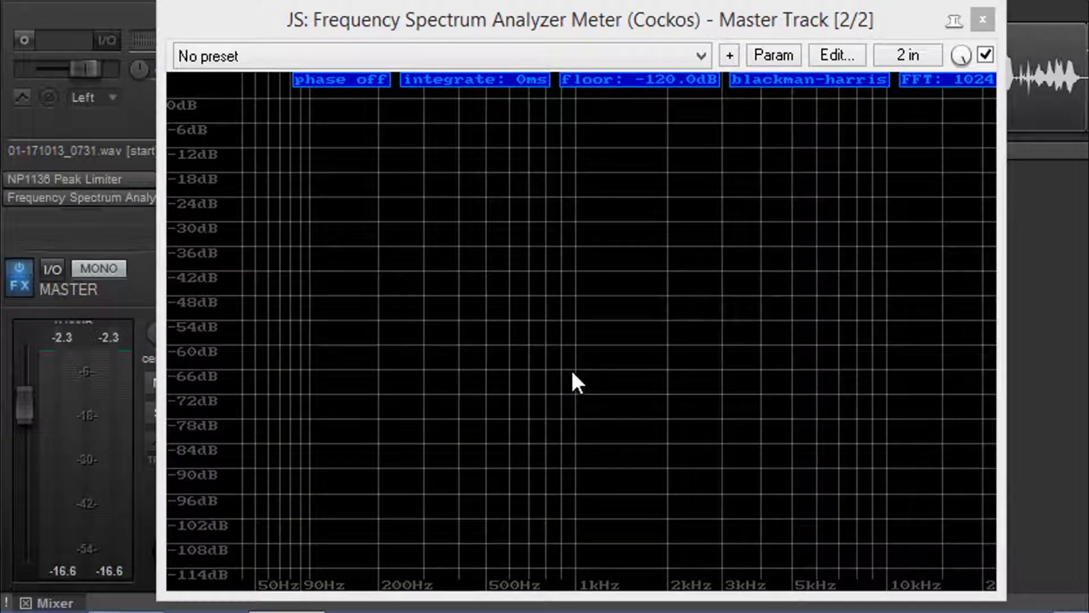
click(982, 20)
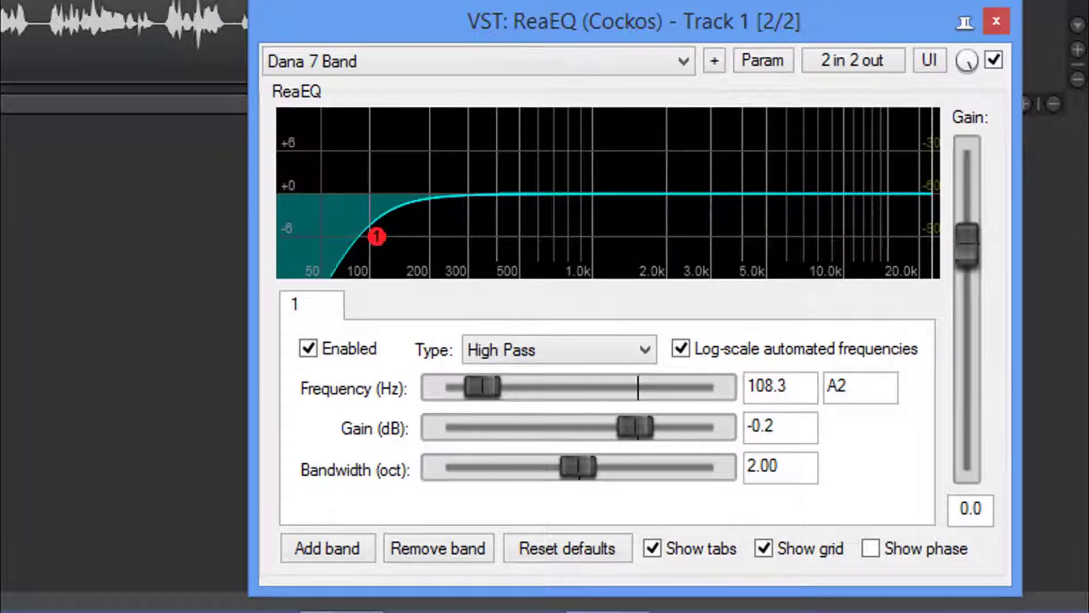
Sweep the High Pass band of track 1's ReaEQ up to about 20 kHz during playback, set it back to 106.9 Hz and stop
mouse_move(377, 237)
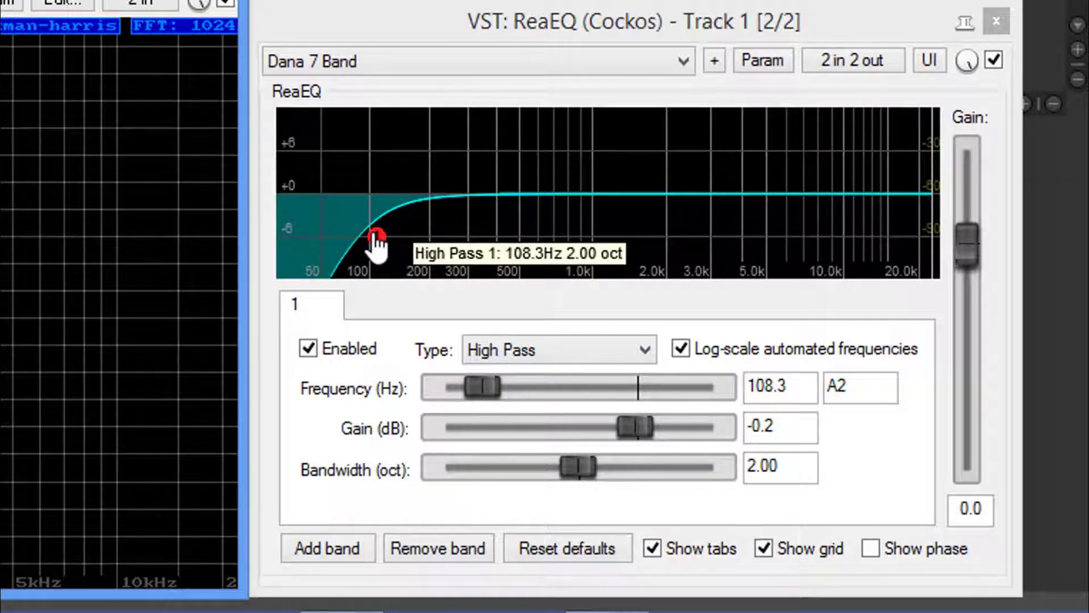
key(space)
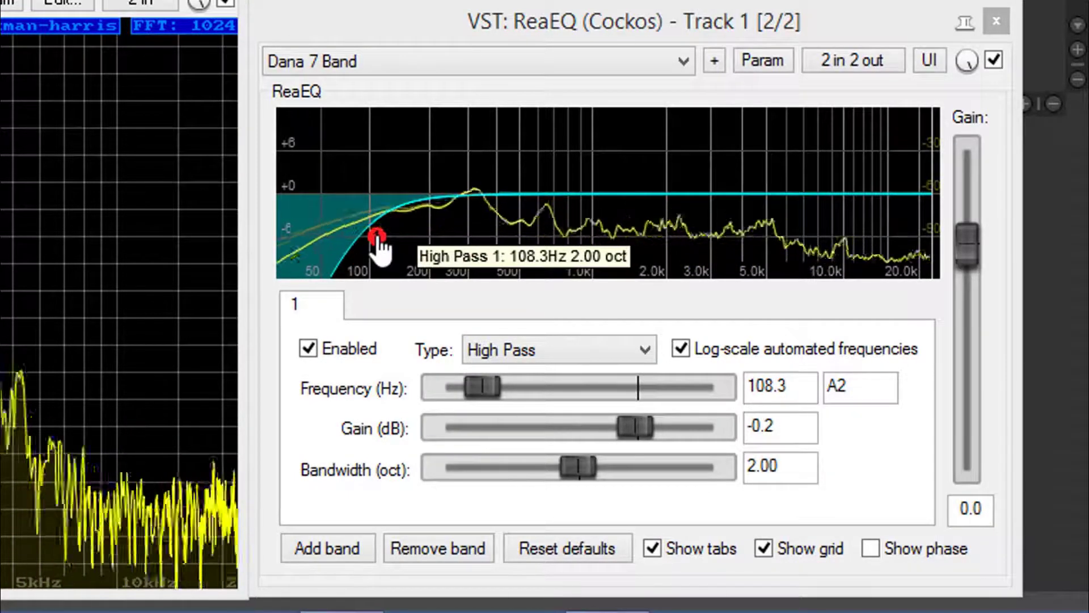
drag(377, 237, 638, 262)
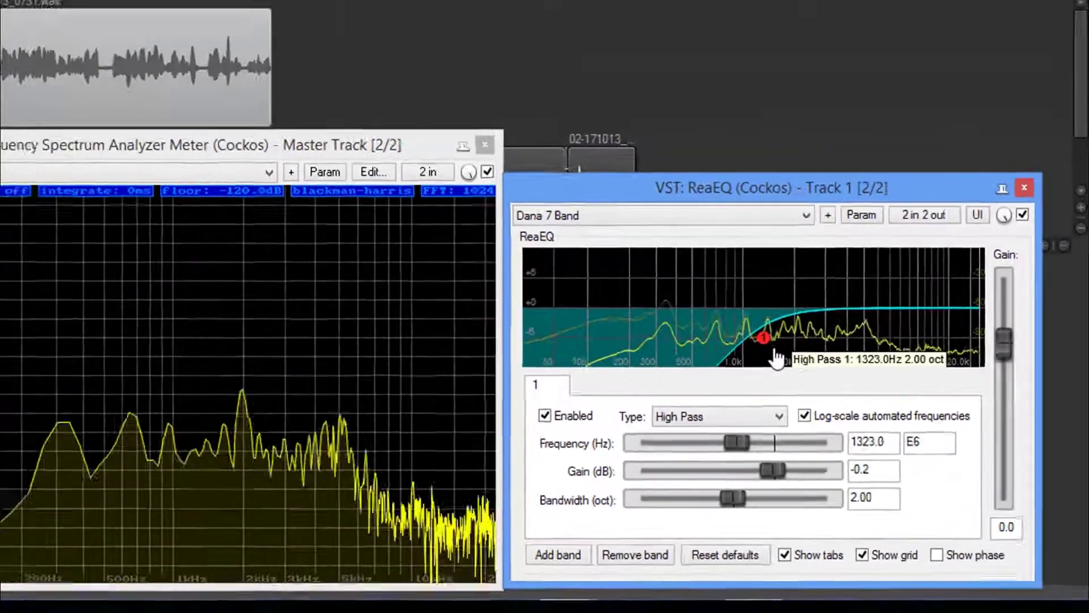
drag(776, 358, 895, 381)
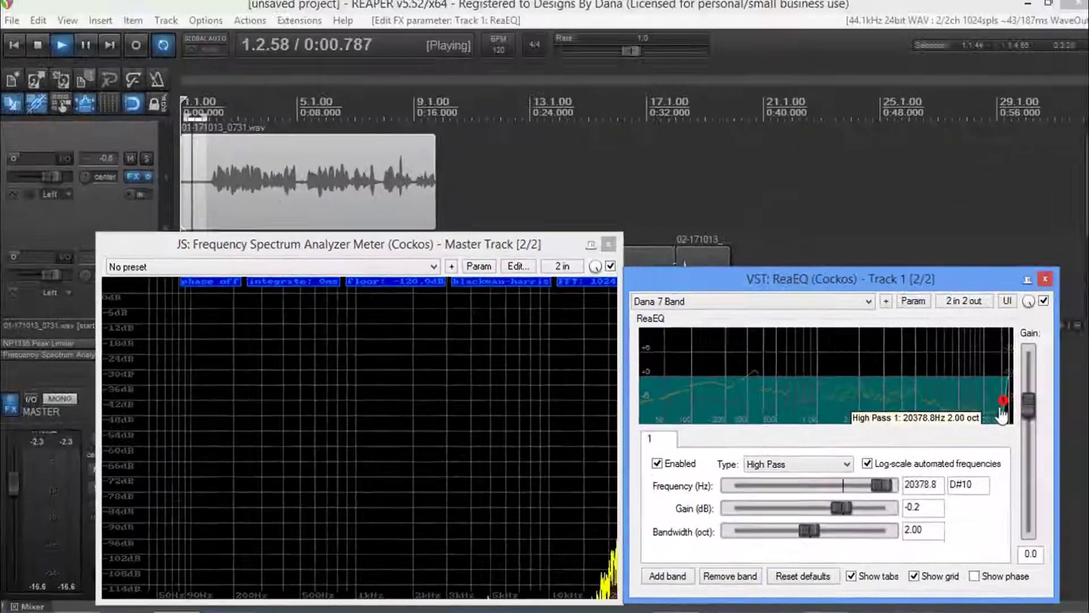
drag(1003, 416, 690, 403)
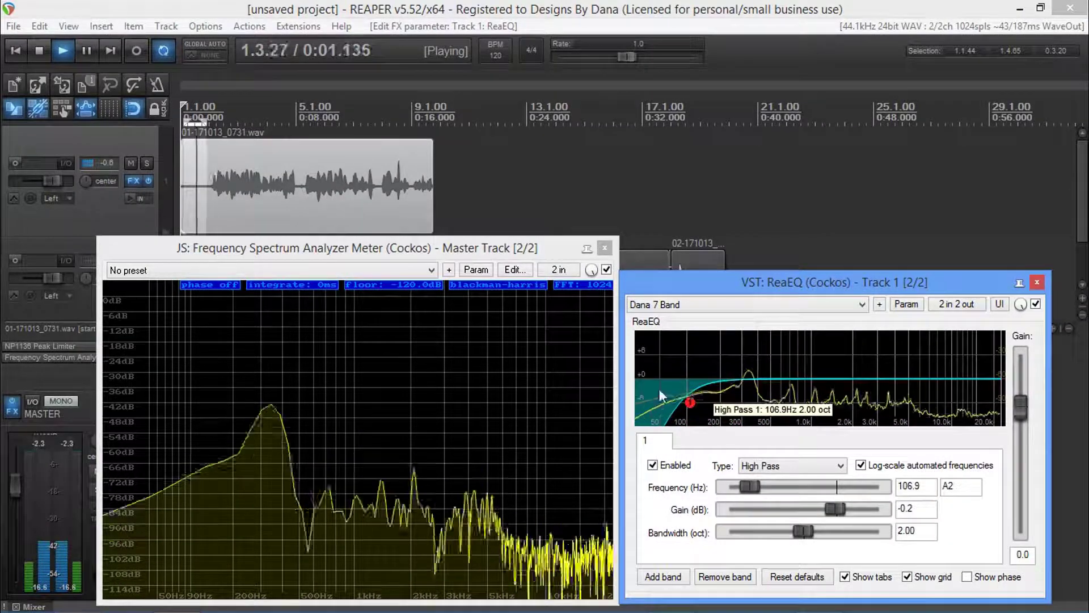
click(38, 51)
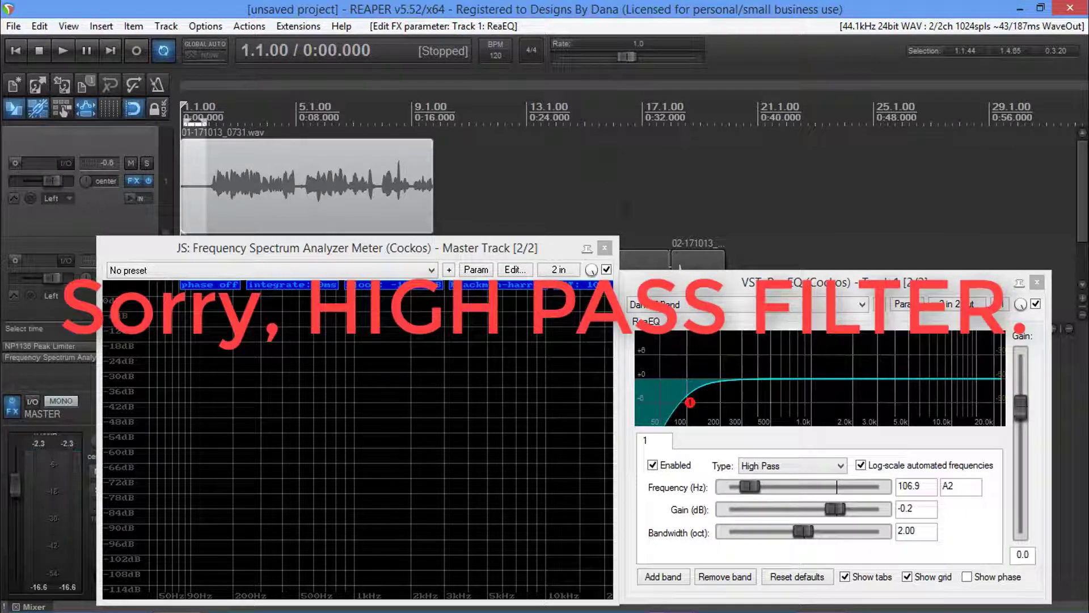
Close the spectrum analyzer and bypass the ReaEQ on track 1
mouse_move(690, 405)
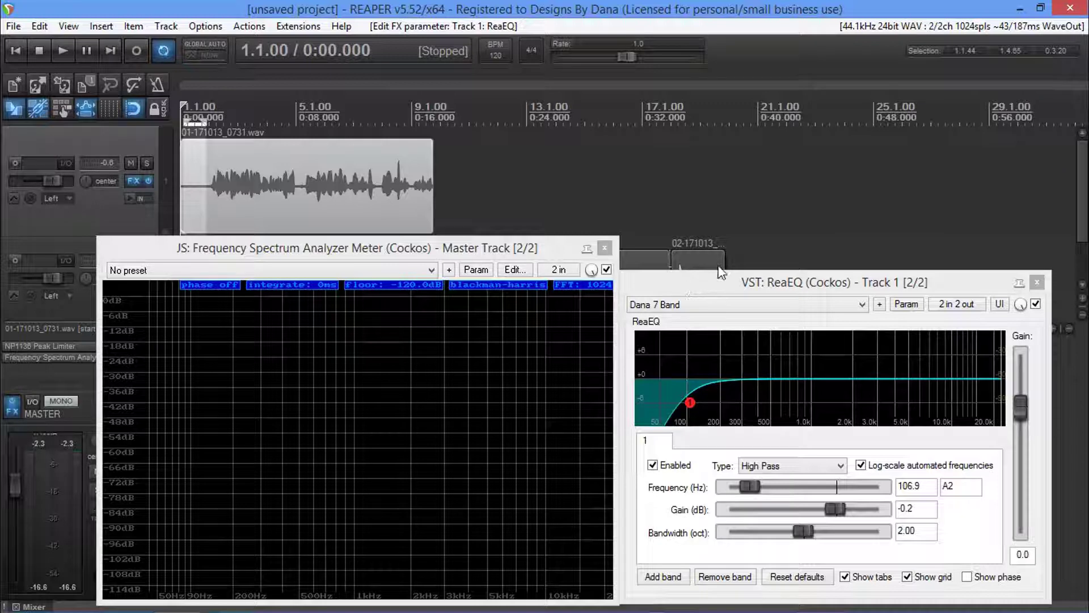
click(603, 249)
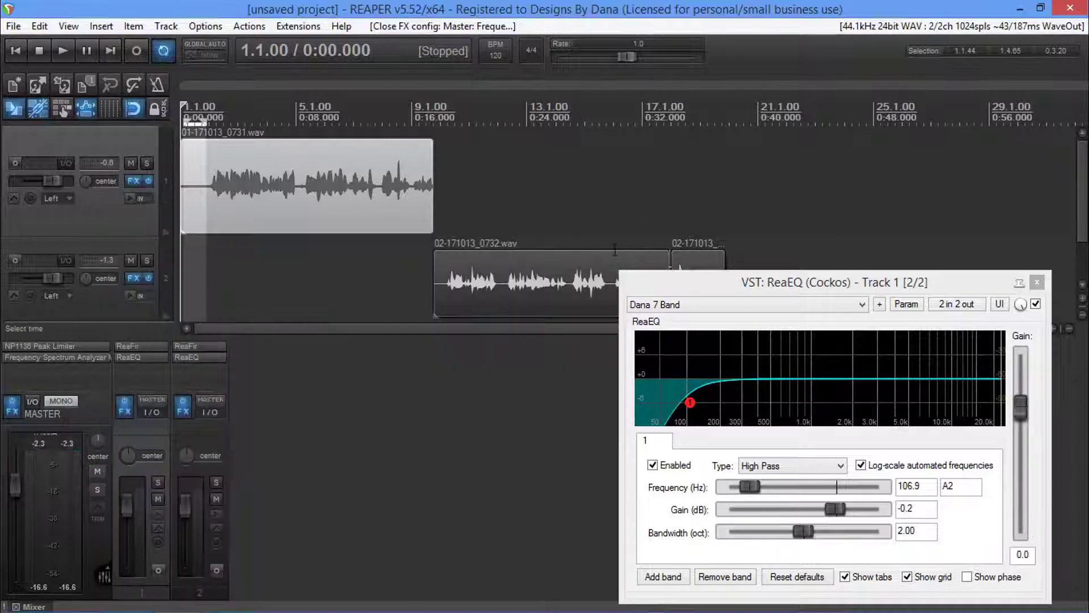
click(1036, 283)
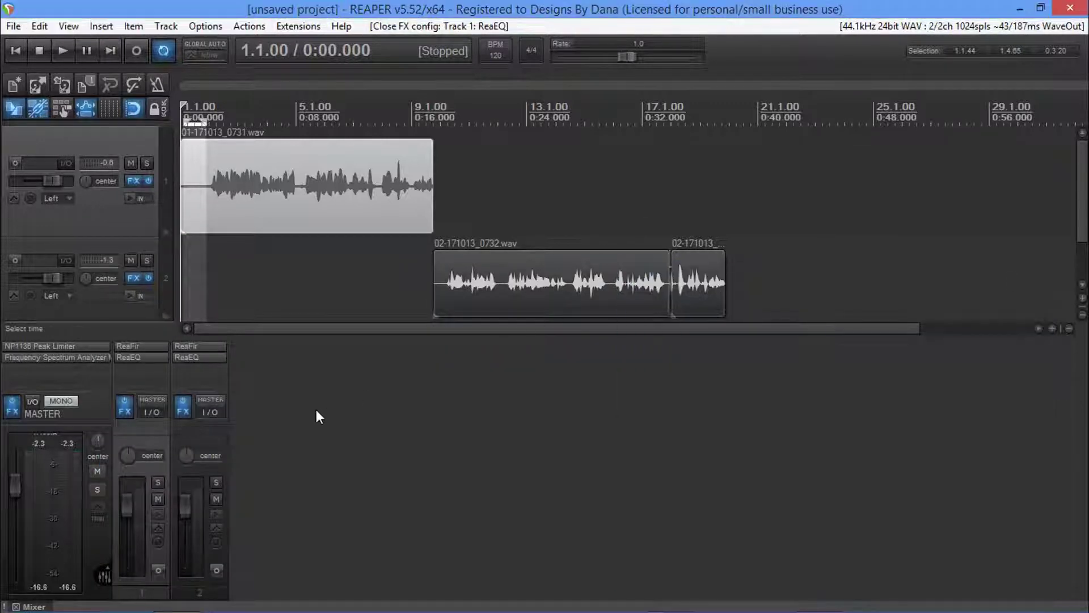
click(139, 356)
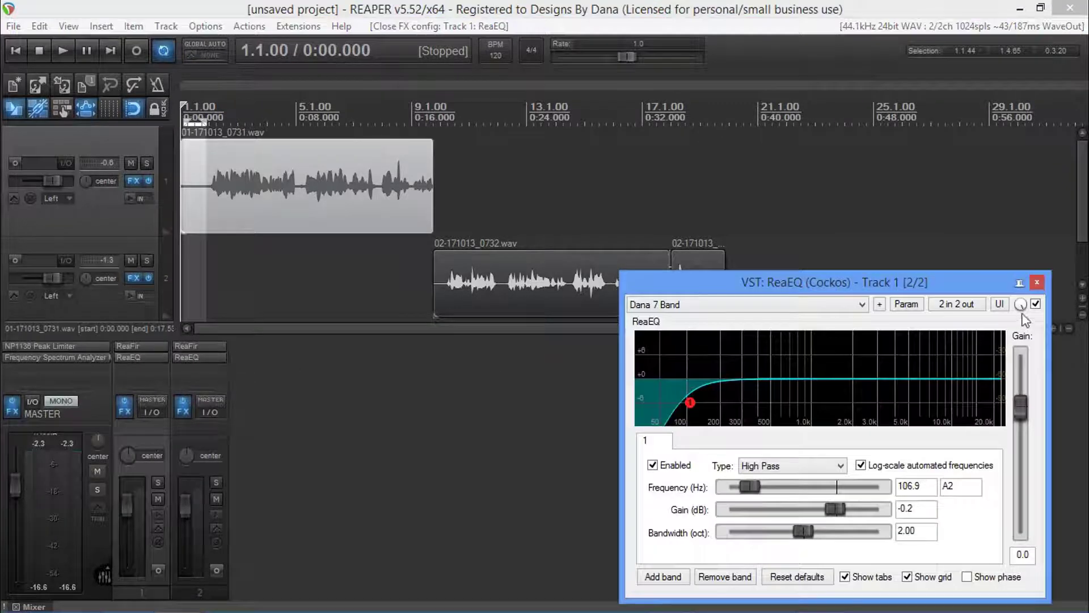
click(1036, 304)
click(1037, 282)
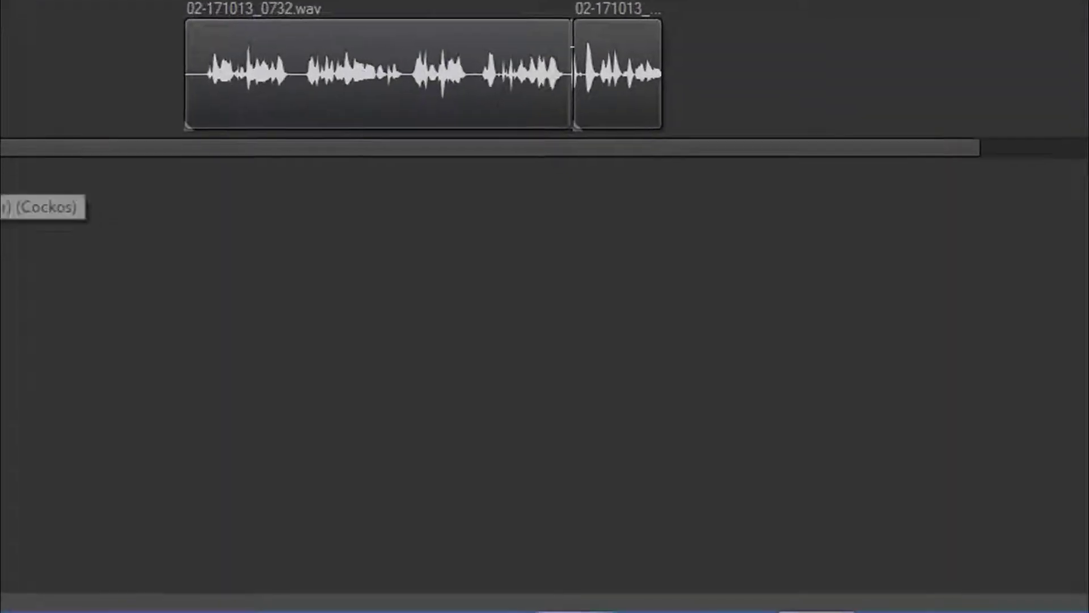
Open ReaFir on track 1, keep its mode at Subtract and enable automatic noise profile building
click(3, 202)
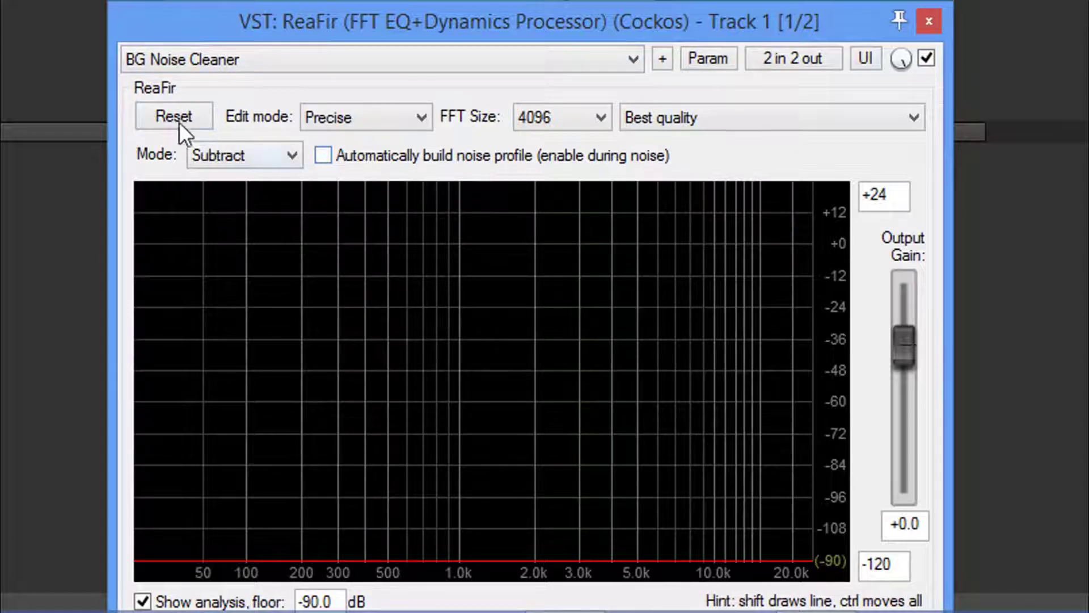
click(292, 153)
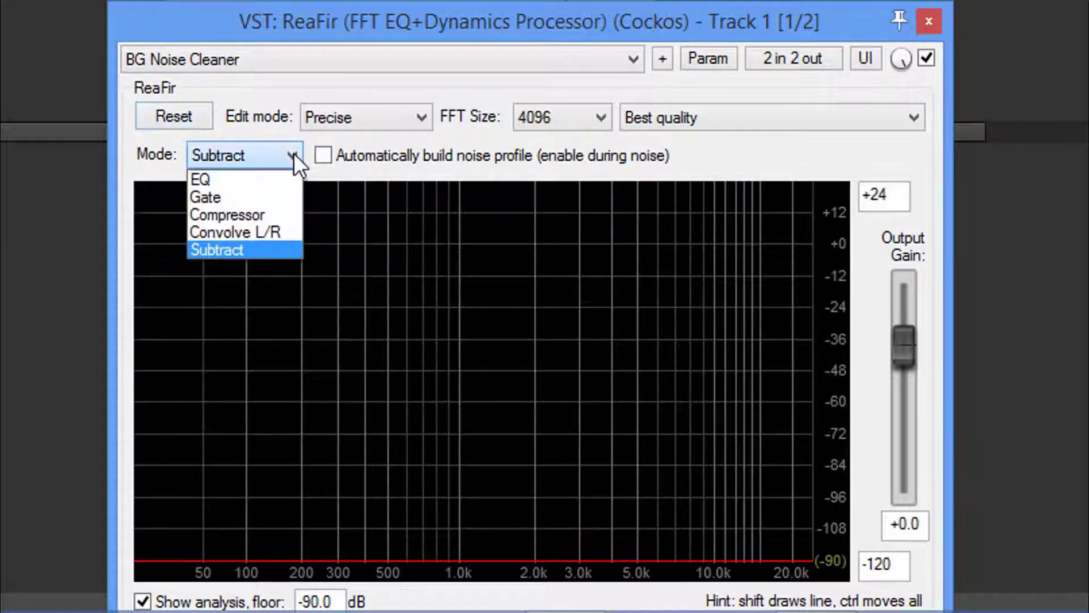
click(226, 249)
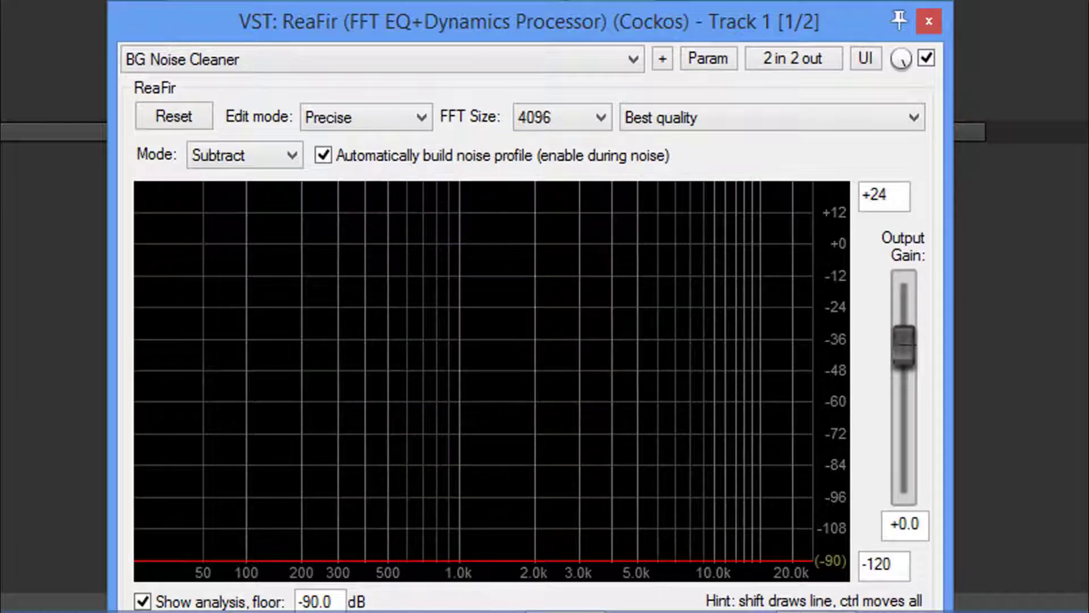
Try to capture a noise profile while the clip plays, turn profile building off and reset the profile
key(space)
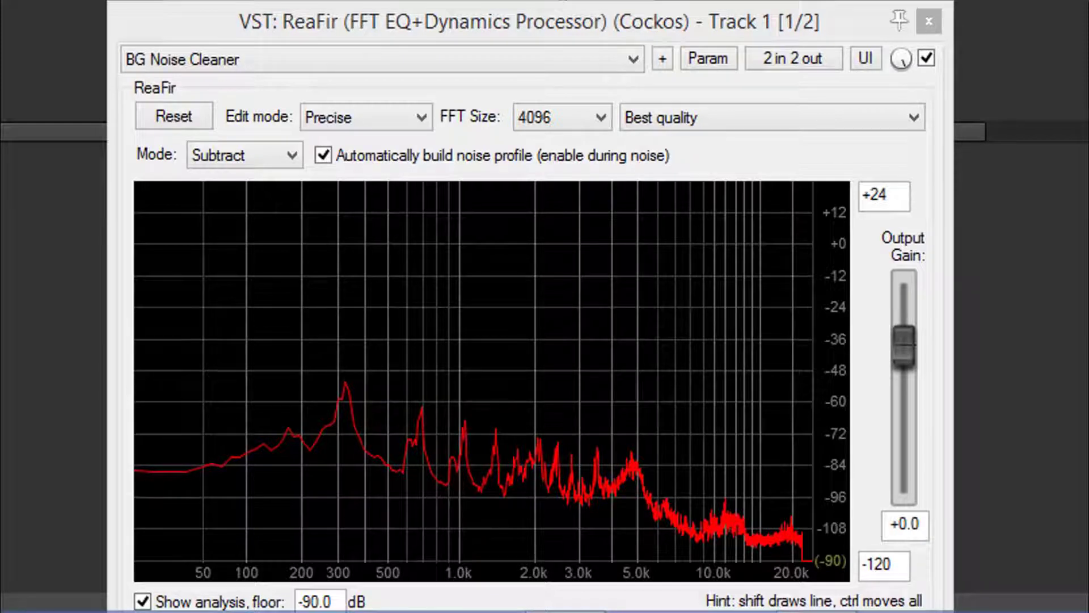
key(space)
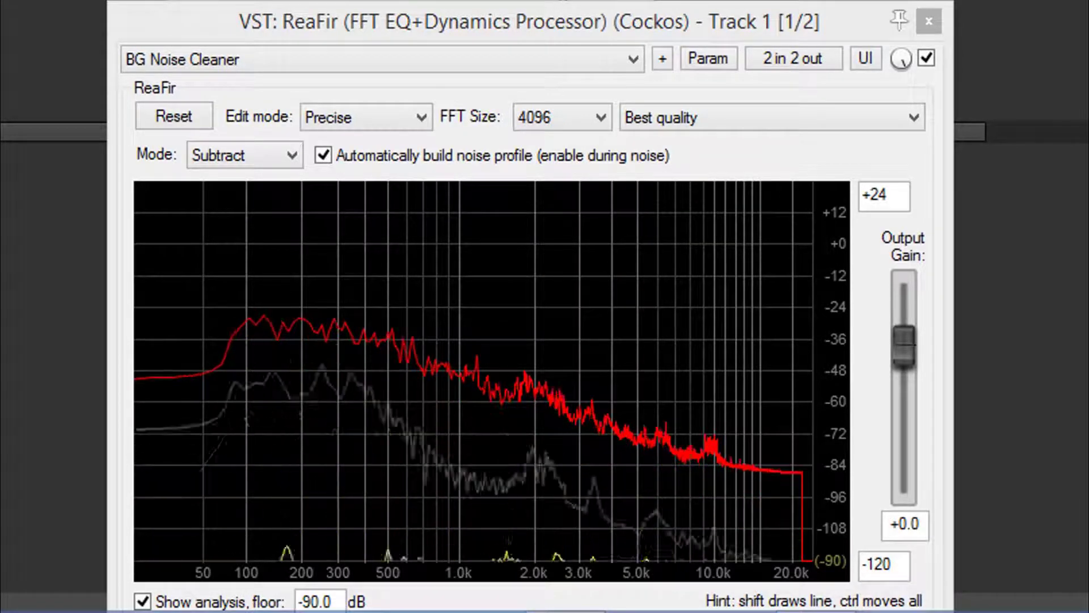
click(323, 154)
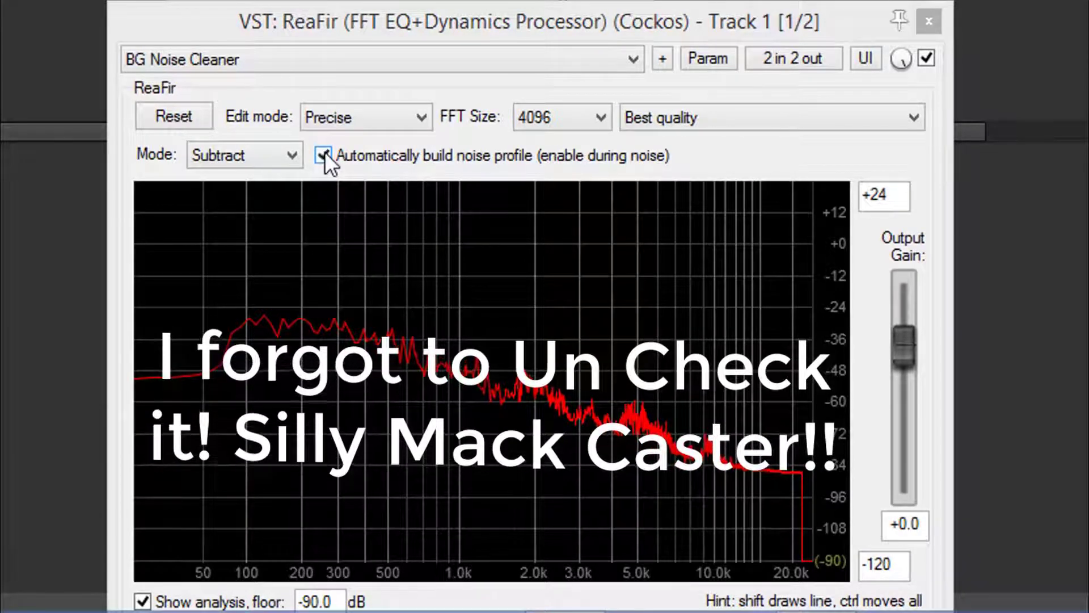
click(324, 152)
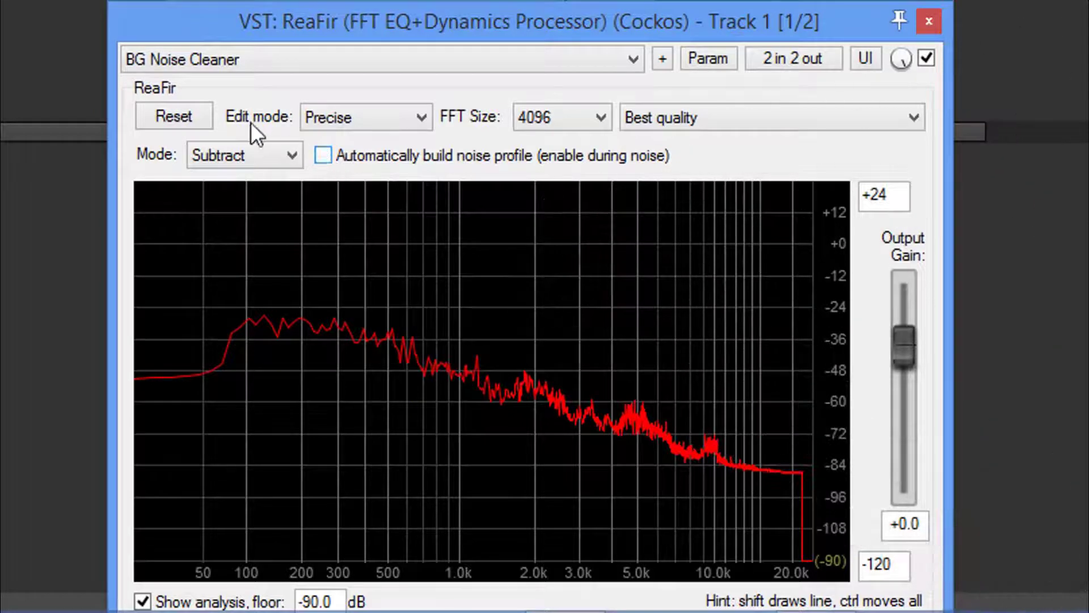
click(180, 119)
Build a new noise profile from the looped noise-only opening, turn profile building off and disable repeat
click(325, 156)
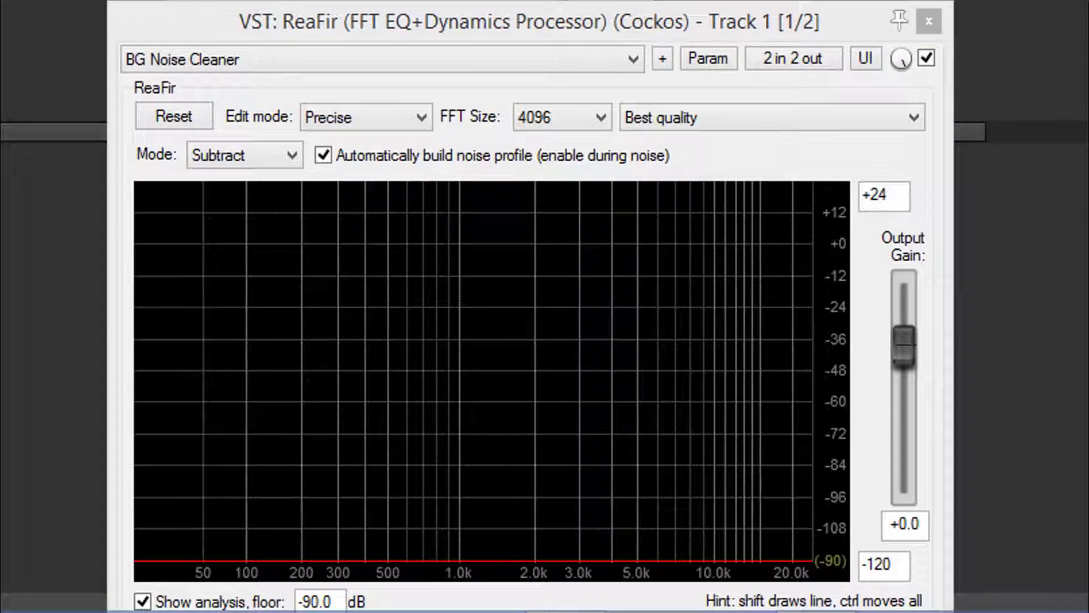
key(space)
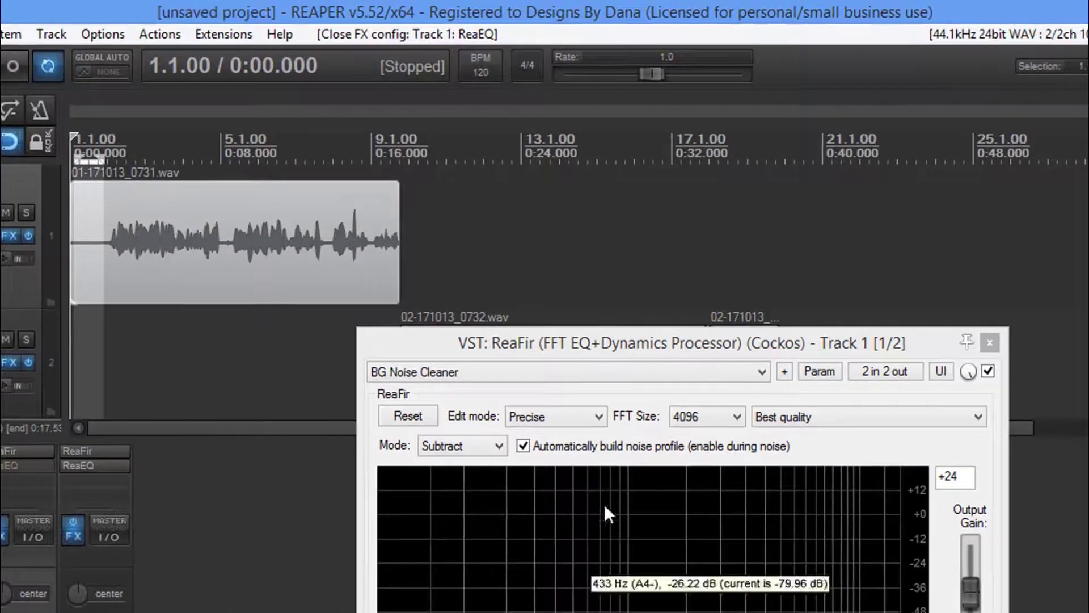
click(522, 446)
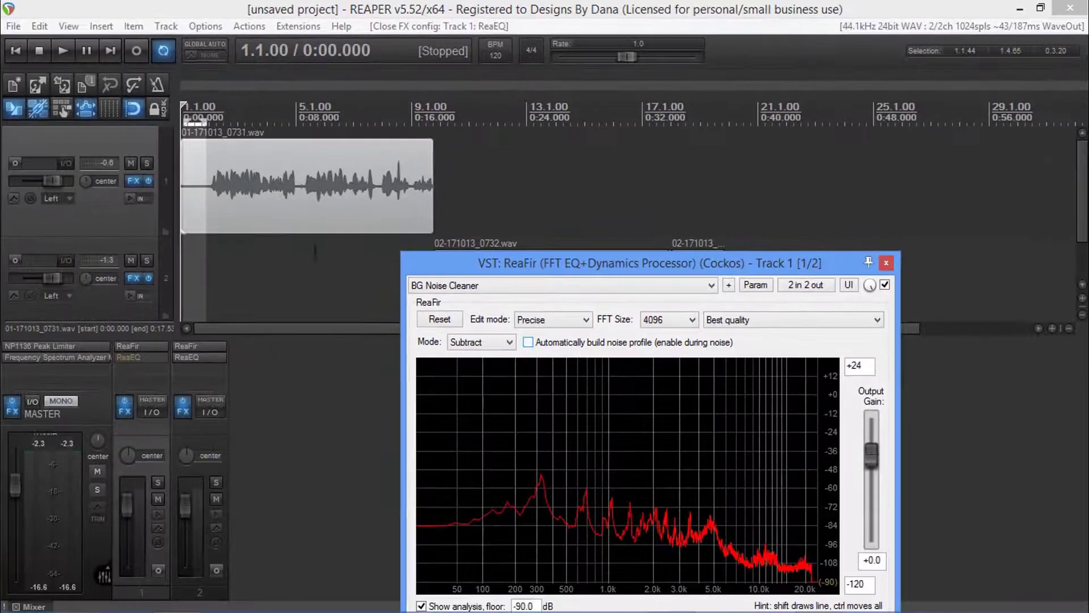
click(167, 55)
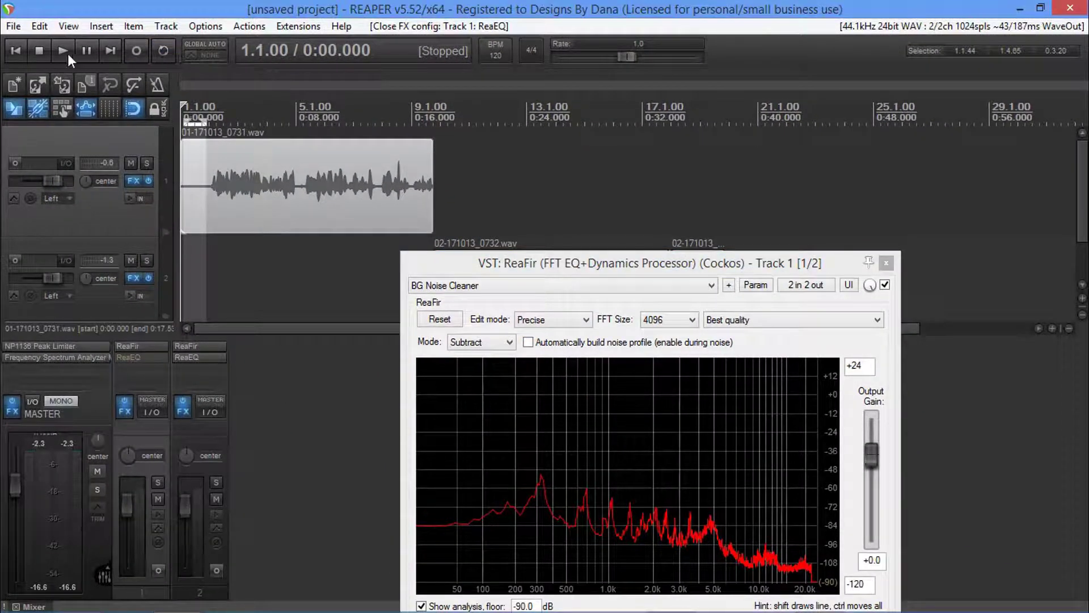
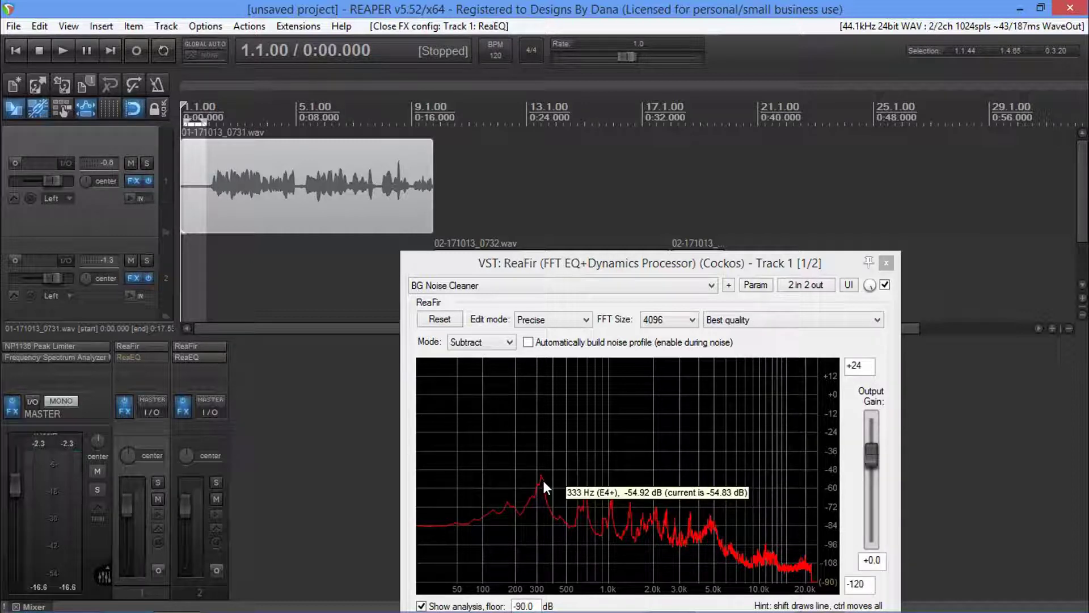
Raise the whole ReaFir noise profile so its peak near 333 Hz sits at about -38 dB, and audition the clip
mouse_move(542, 478)
mouse_down()
mouse_move(558, 481)
mouse_move(542, 478)
mouse_up()
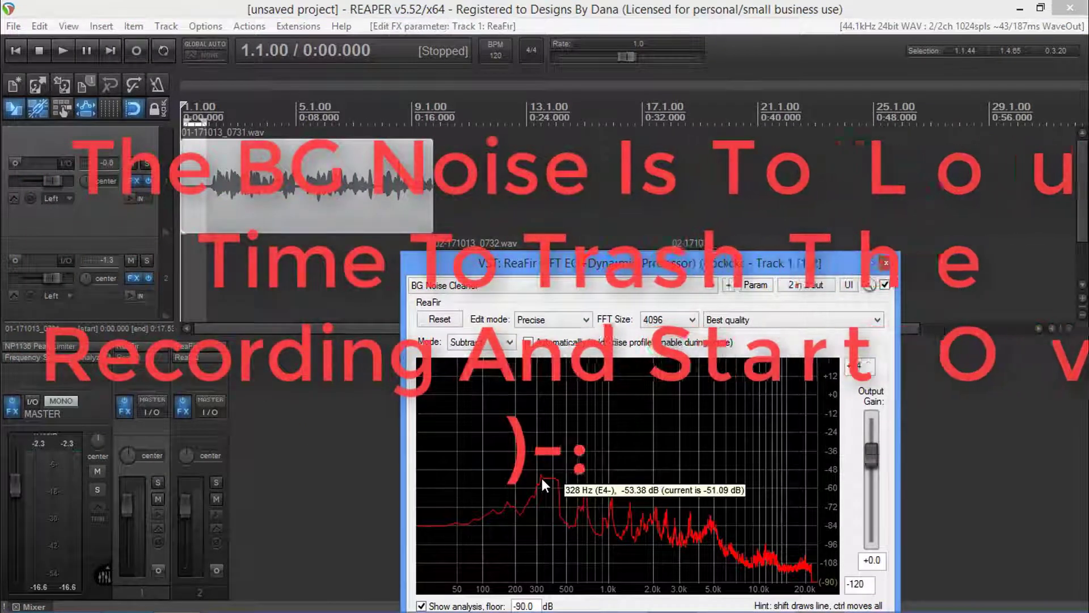
drag(542, 479, 546, 454)
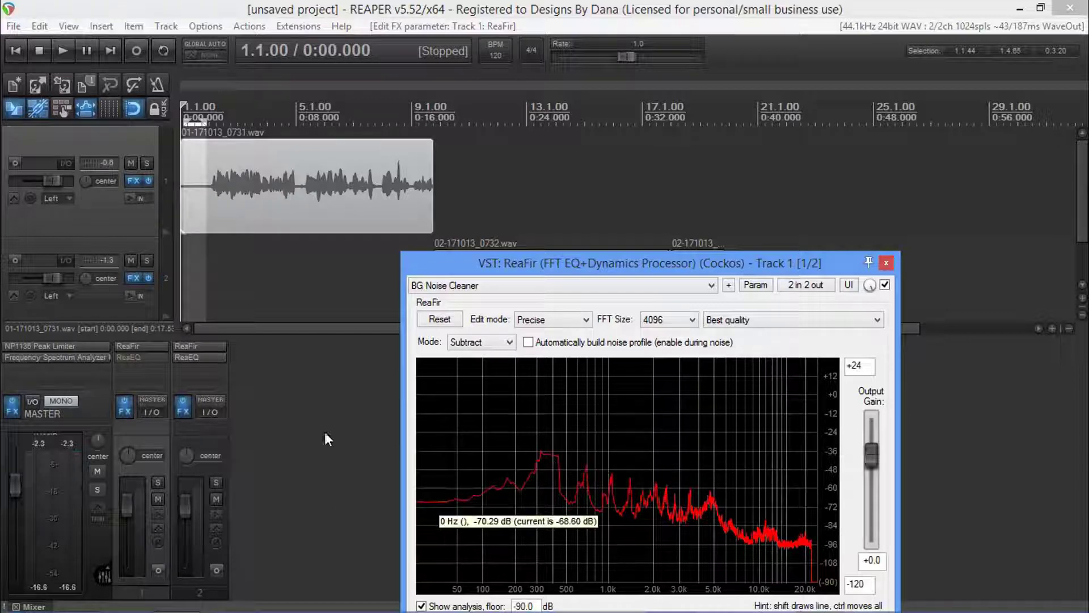
click(59, 49)
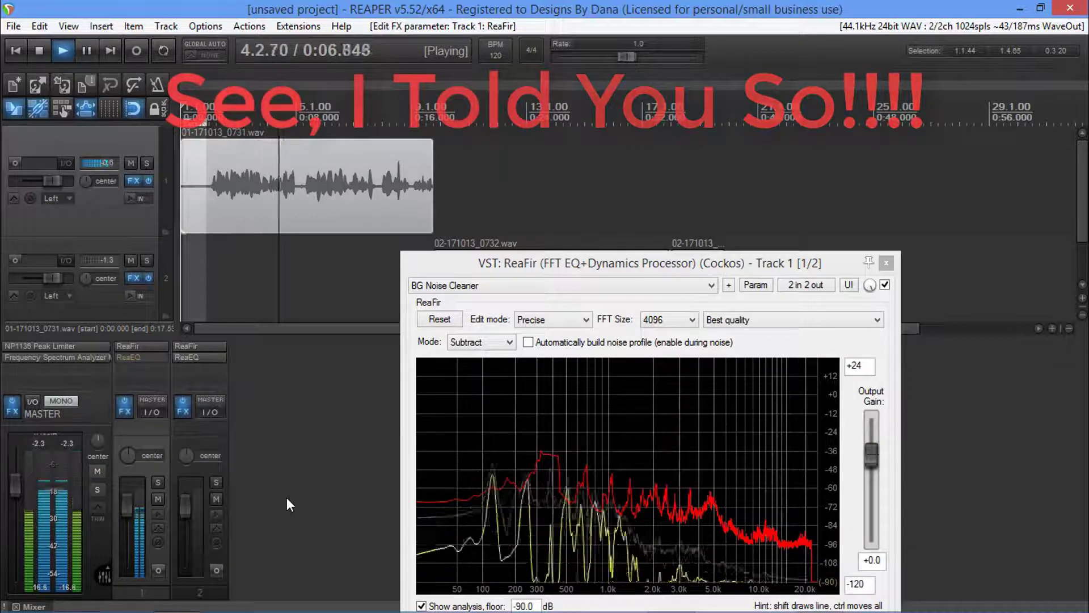
key(space)
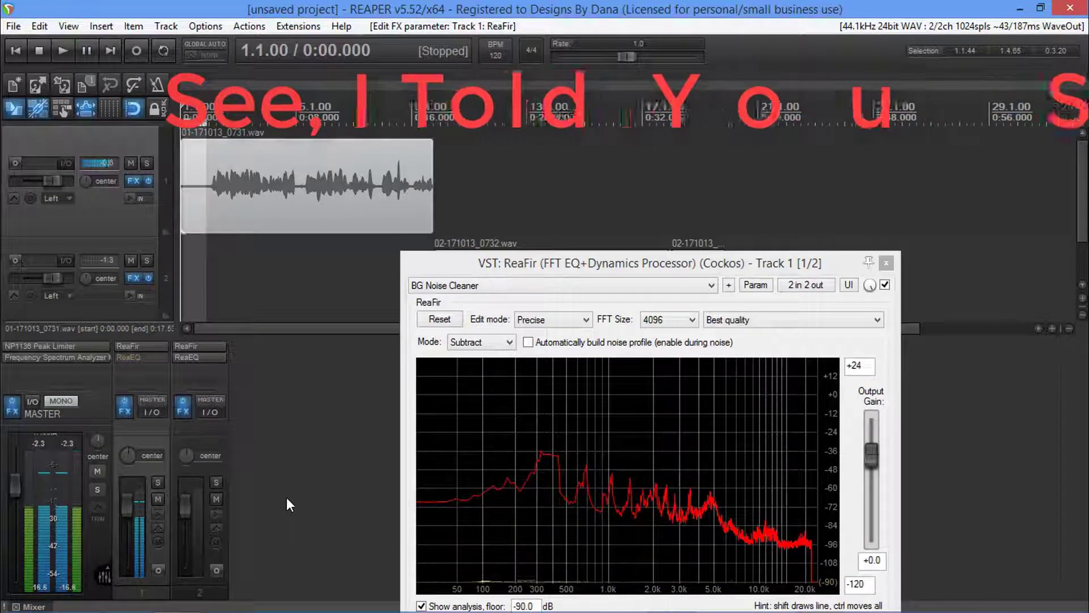
click(544, 454)
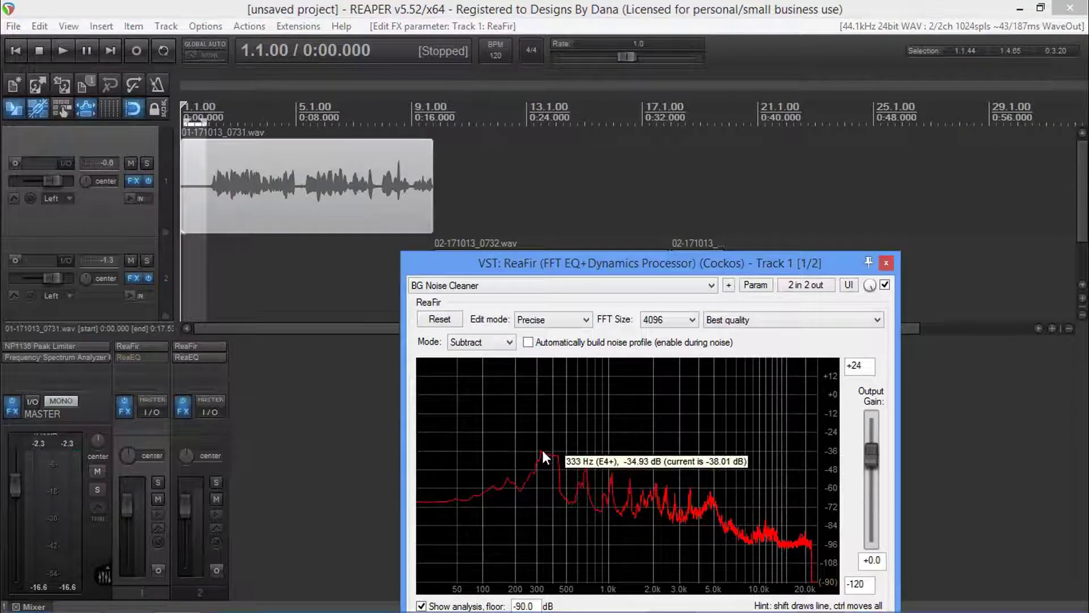
Lower the whole ReaFir noise profile until its peak near 322 Hz sits at about -88 dB, and audition the clip
drag(542, 454, 540, 533)
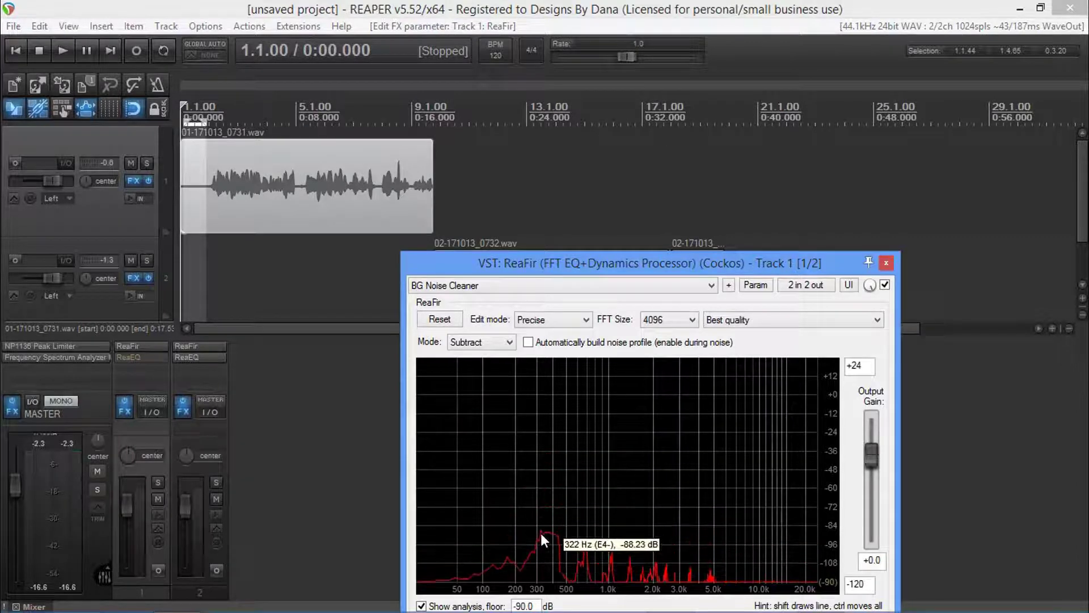
click(58, 52)
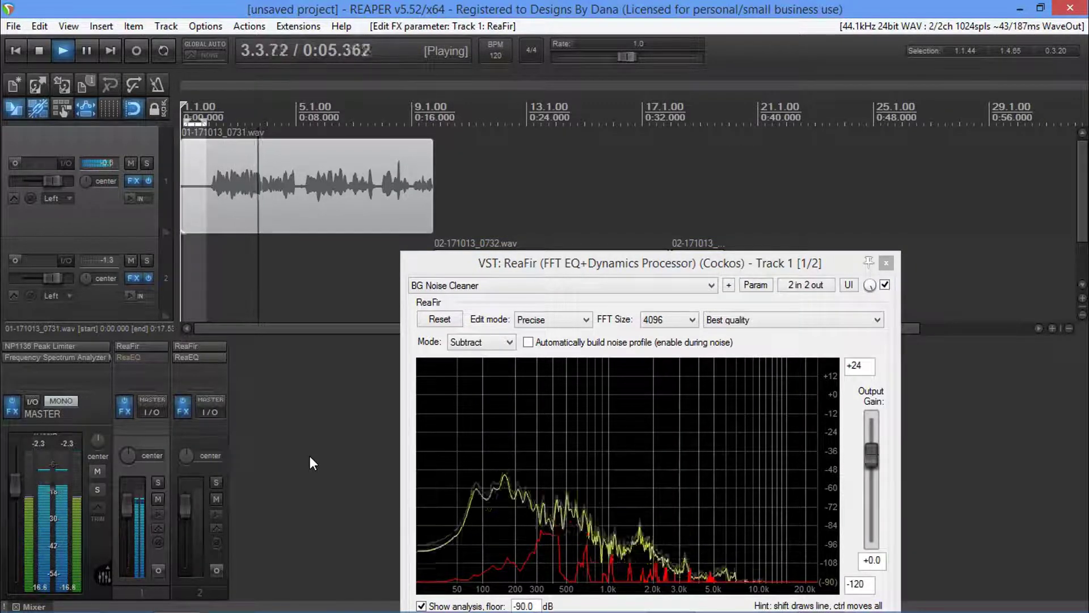
click(39, 50)
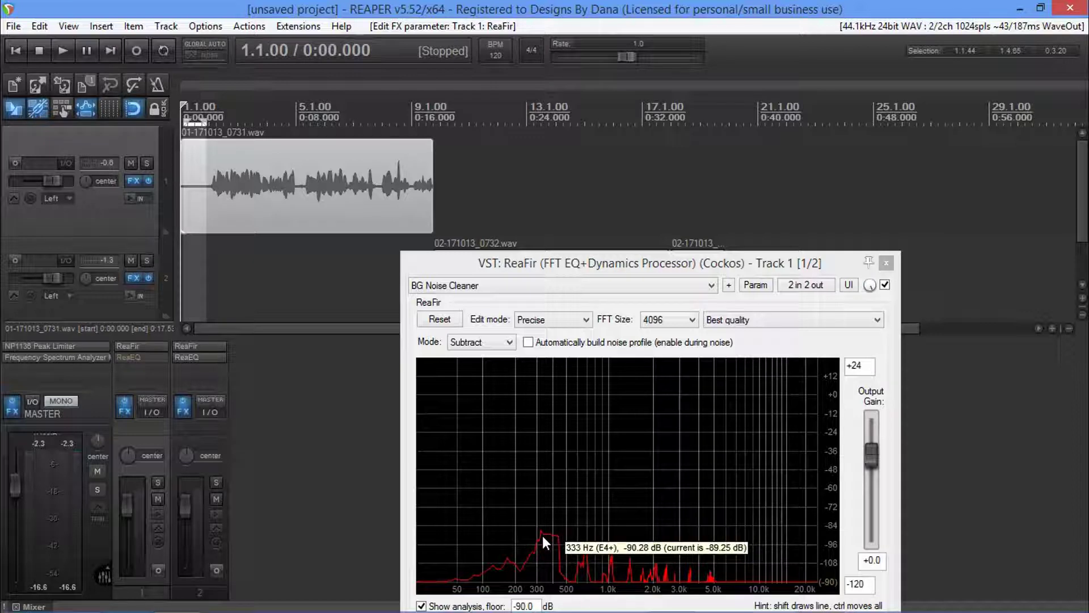
Raise the whole noise profile during playback until its highest peak sits at about -60 dB, then stop and close ReaFir
key(space)
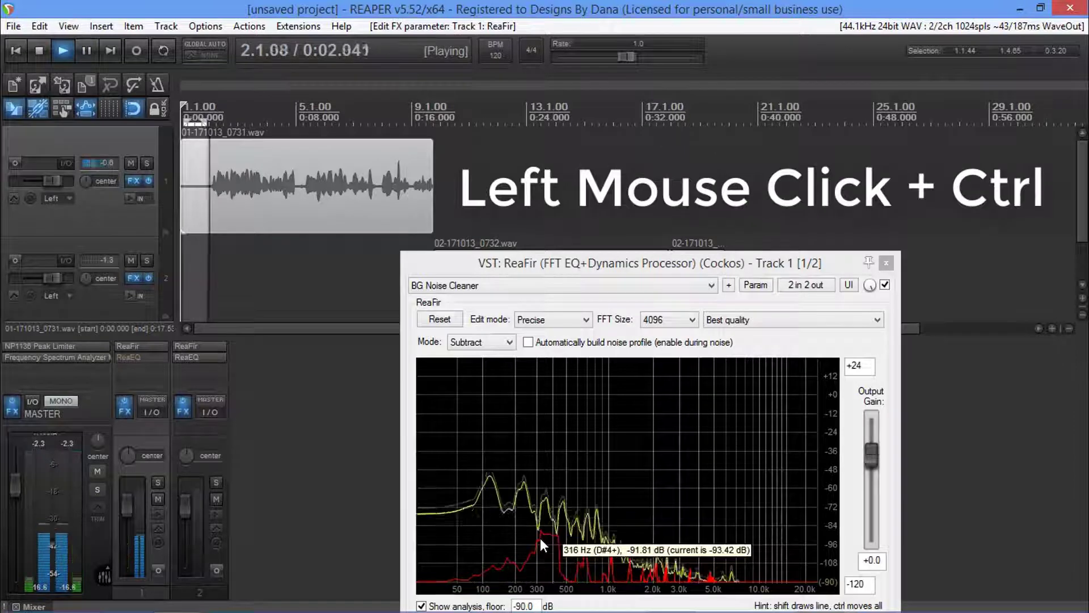
ctrl+click(540, 538)
drag(540, 538, 542, 492)
key(space)
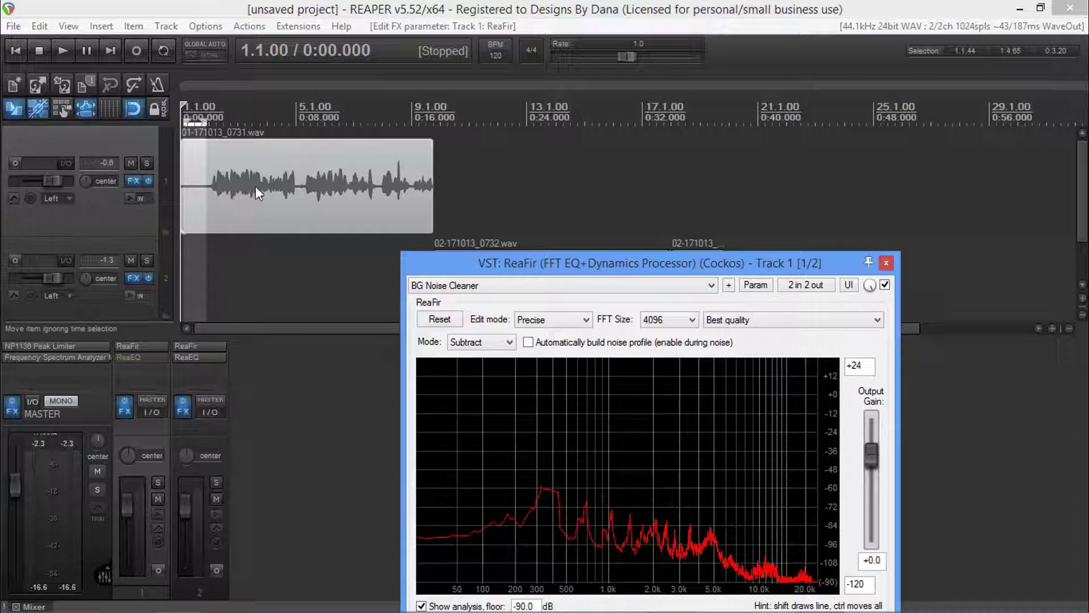
click(885, 263)
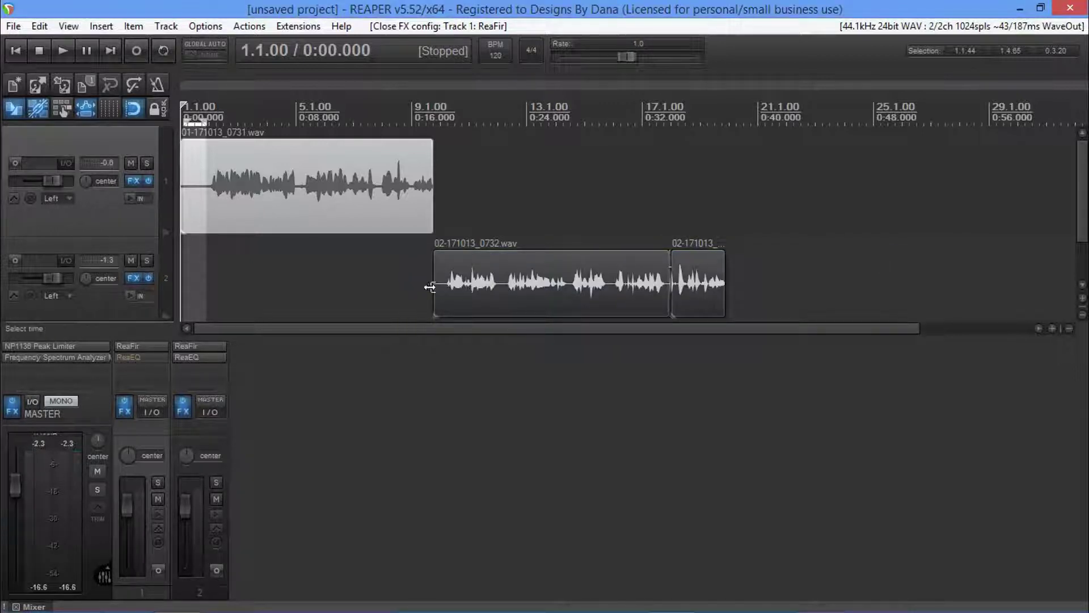
Select the clip 02-171013_0732.wav at its start on track 2 and mute track 1
click(436, 291)
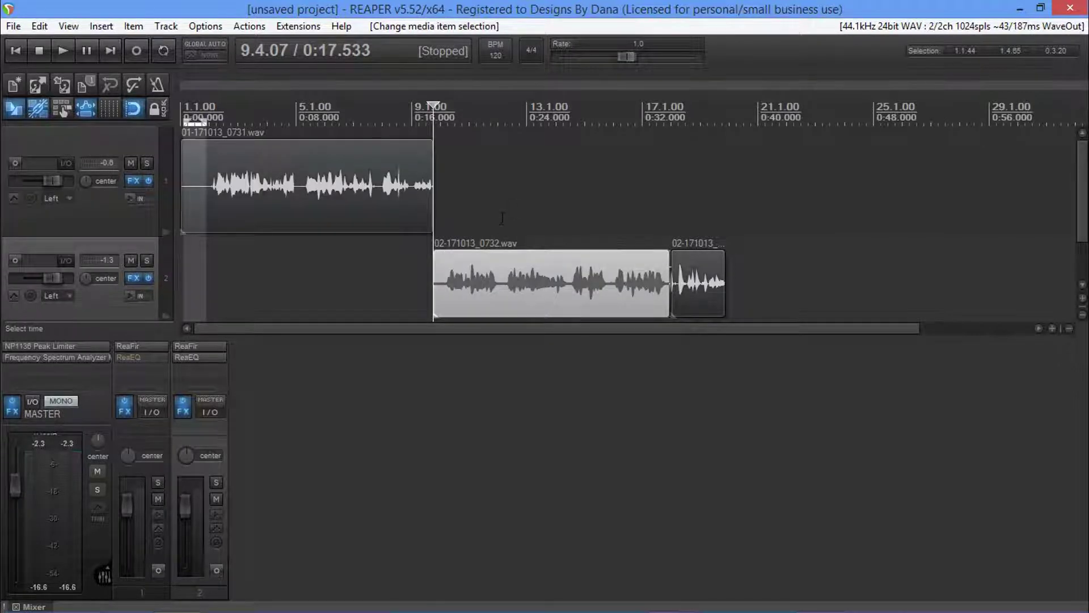
scroll(368, 277, up, 4)
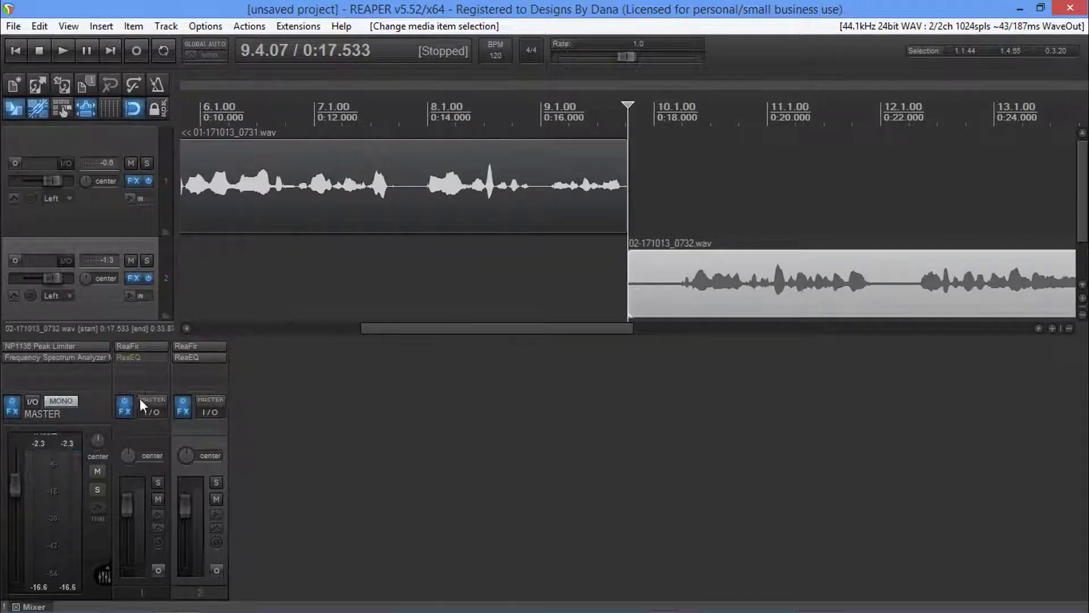
click(157, 499)
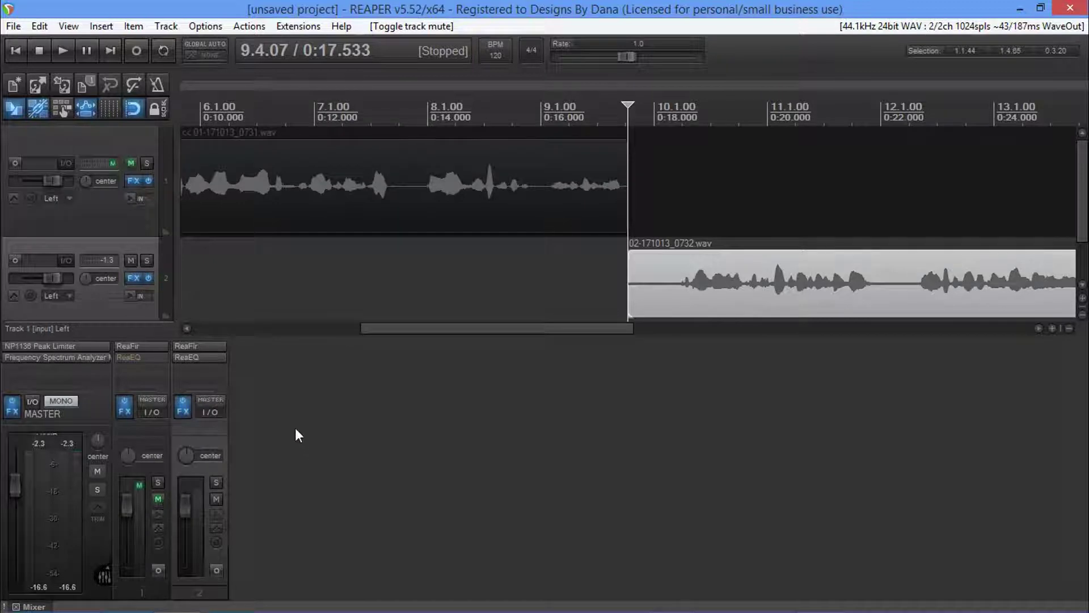
Open the master track's Frequency Spectrum Analyzer Meter and make a time selection over the noise-only opening of track 2's first clip
click(72, 358)
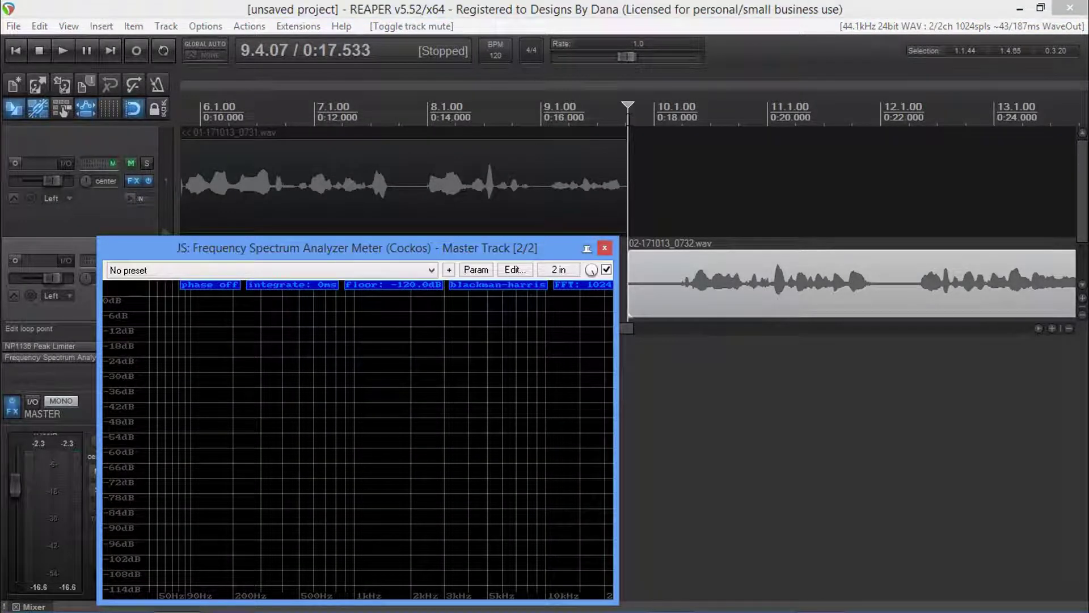
click(629, 119)
drag(628, 119, 679, 119)
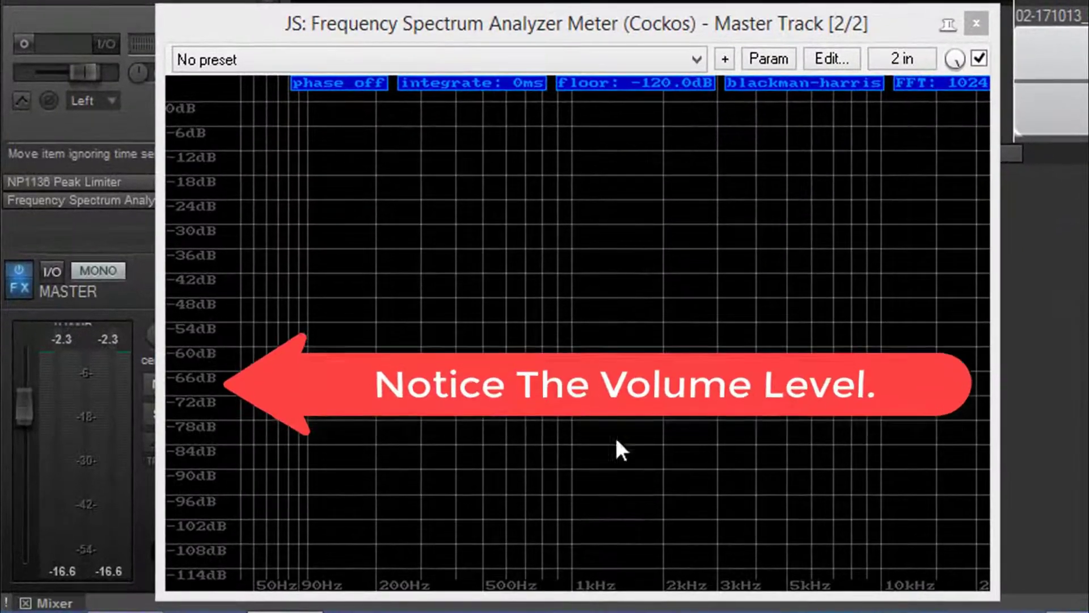
Play the noise-only selection twice to examine its level in the spectrum analyzer, then close the analyzer
key(space)
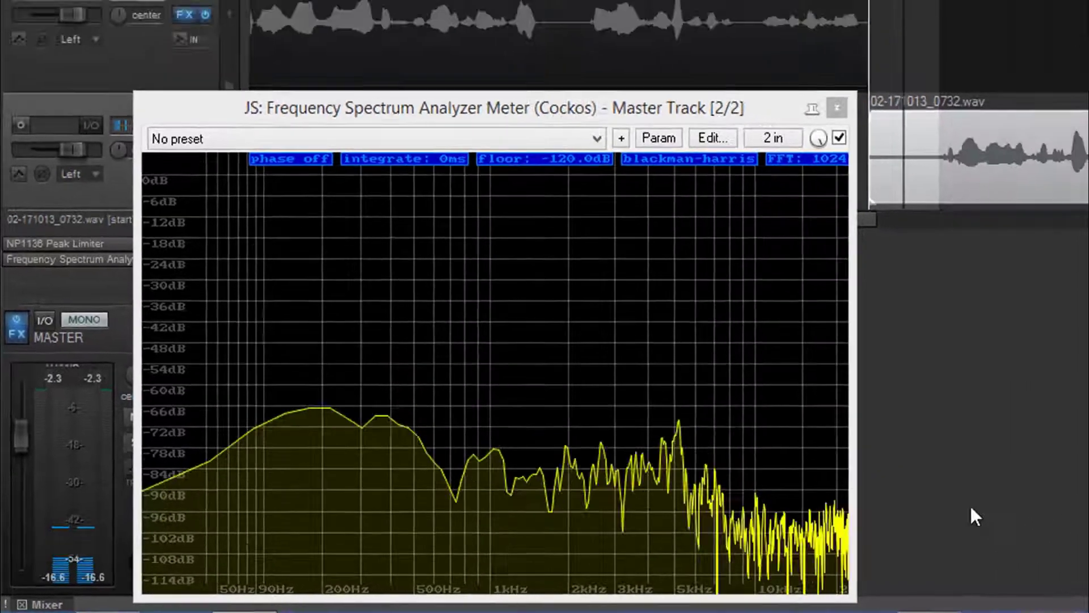
key(space)
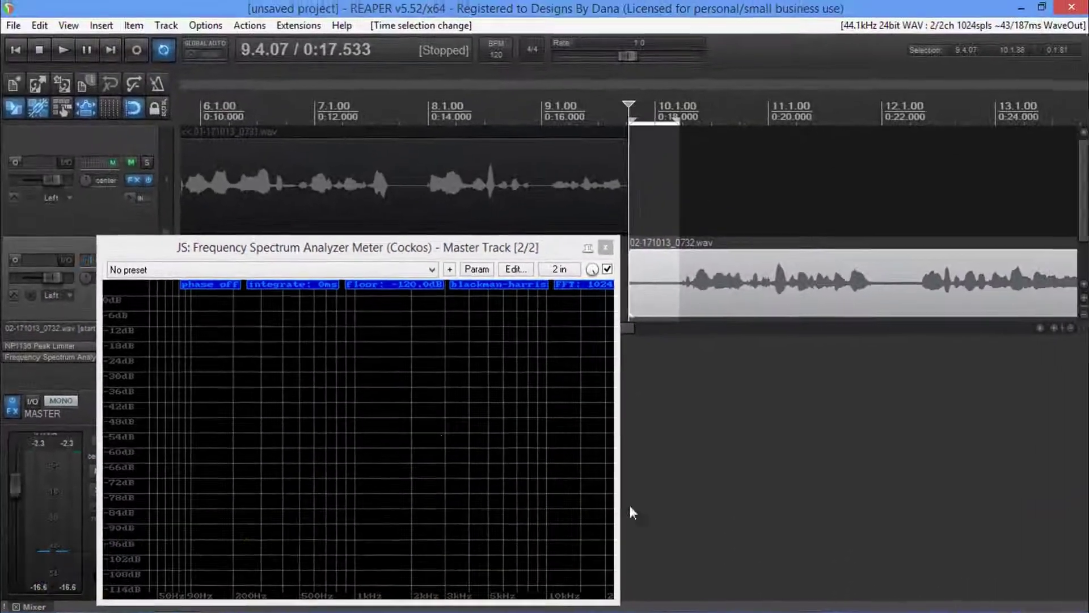
drag(366, 255, 365, 168)
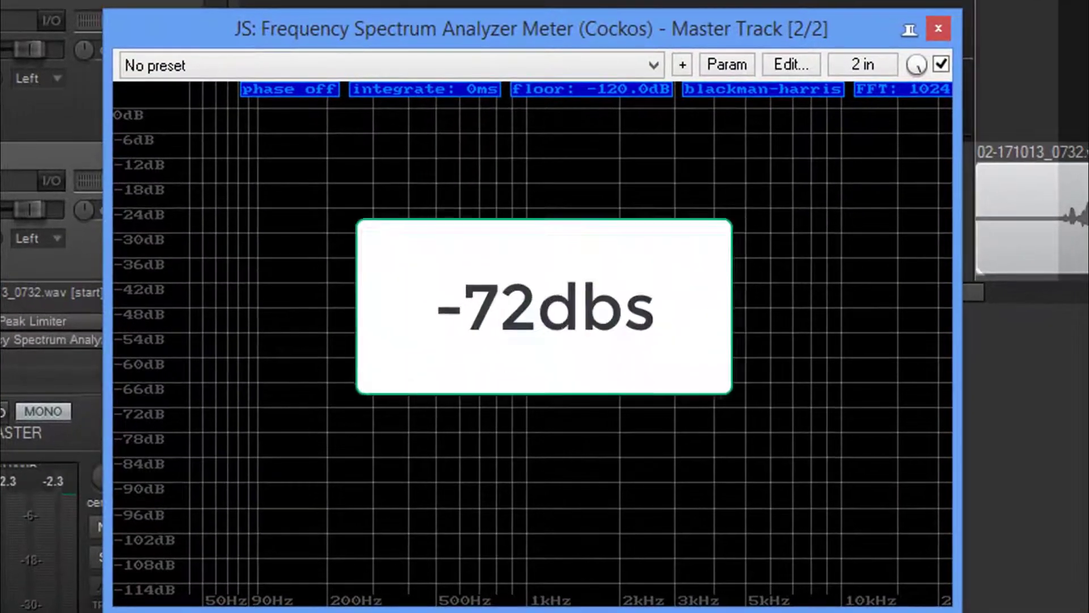
key(space)
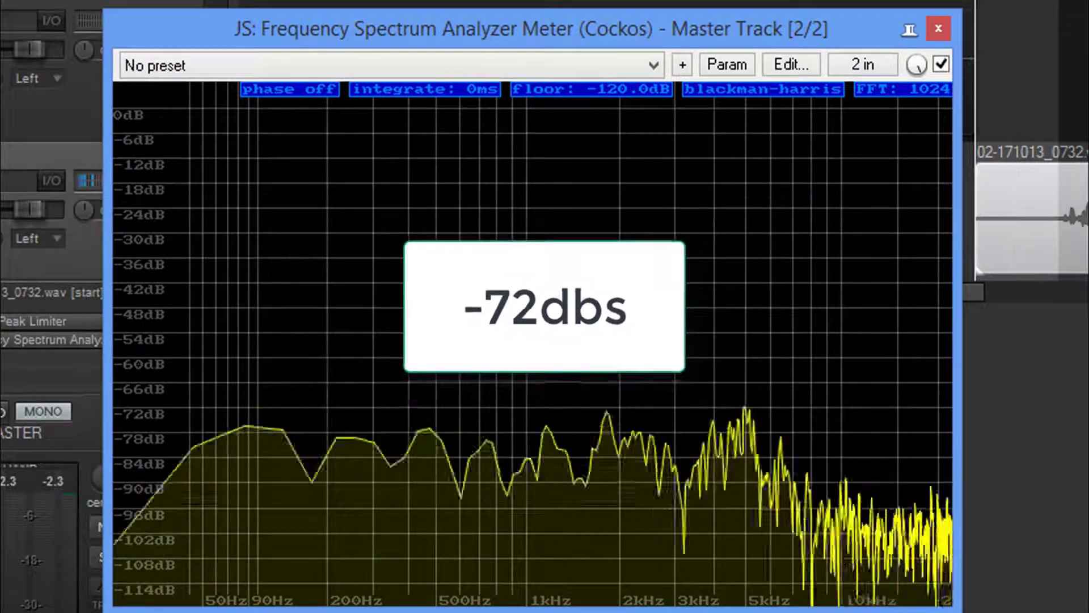
key(space)
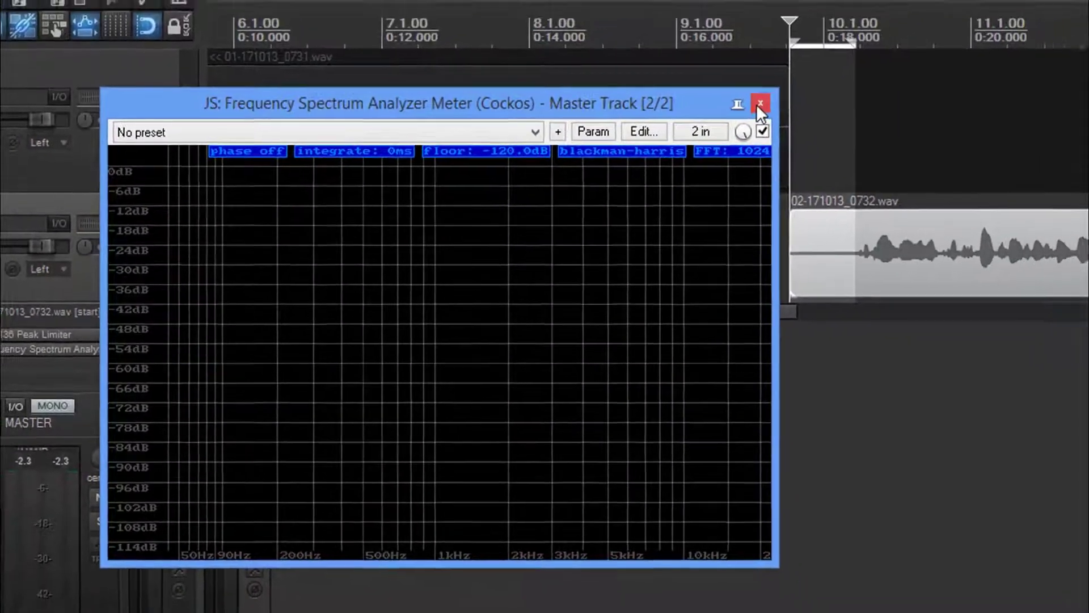
click(840, 70)
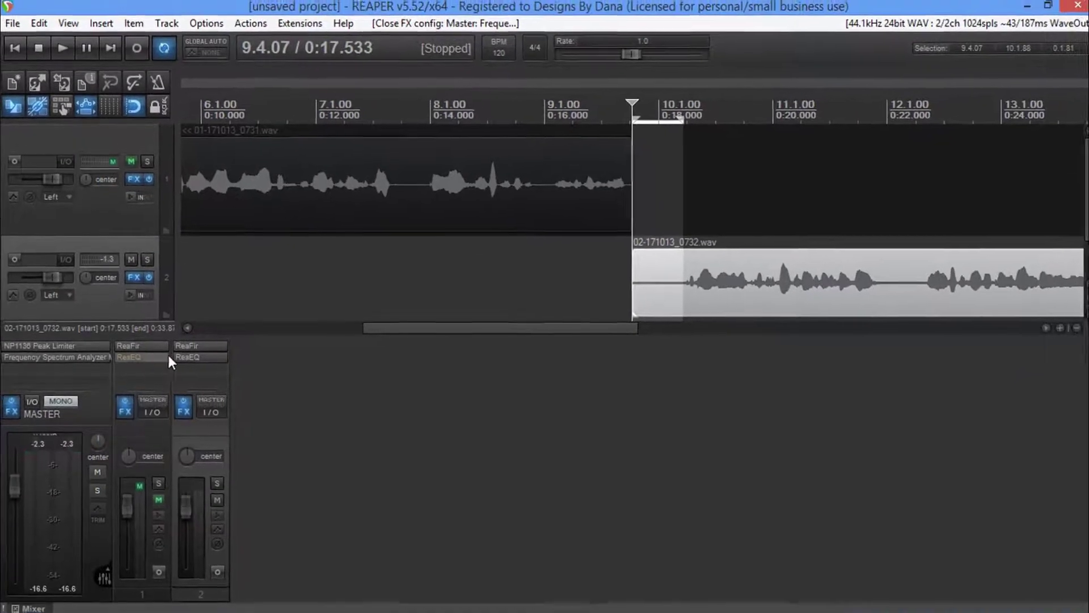
Bypass the ReaEQ high-pass filter on track 2 and close its window
click(184, 356)
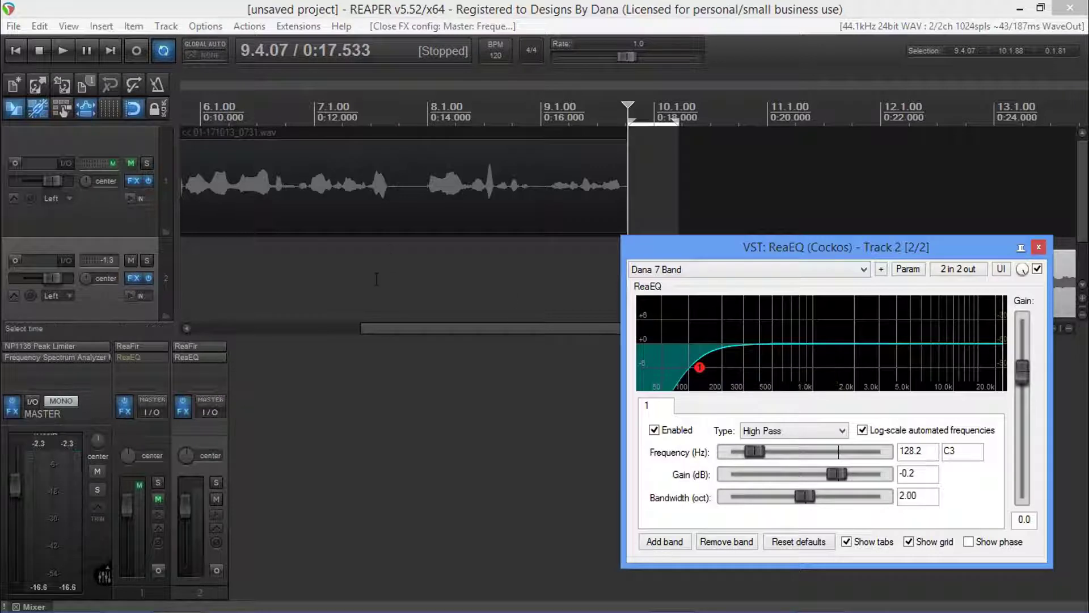
mouse_move(699, 373)
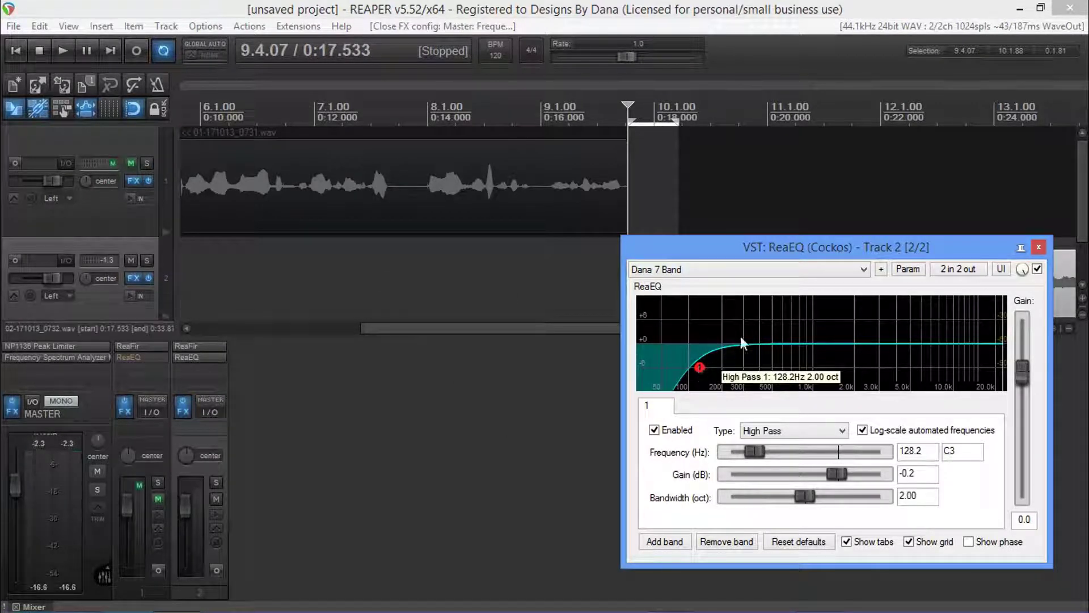
click(1038, 269)
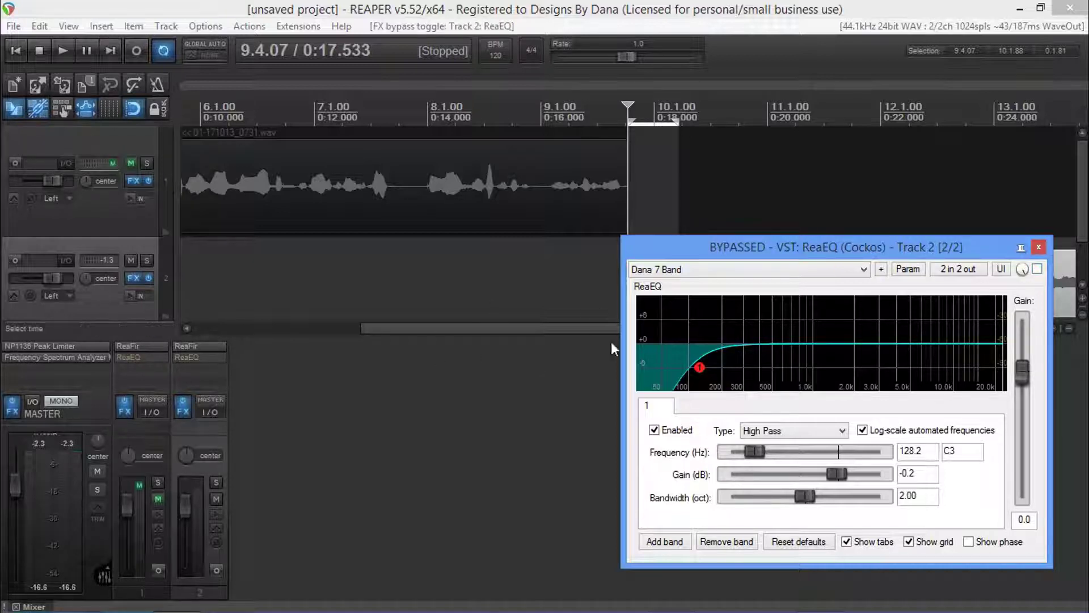
click(1039, 247)
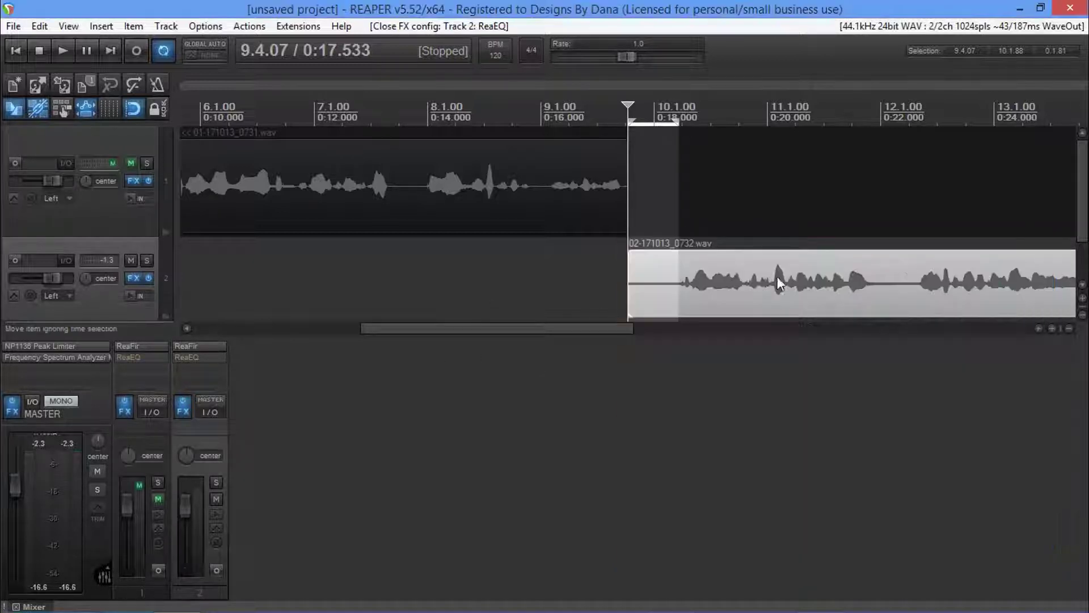
Open ReaFir on track 2, enable automatic noise profile building, and briefly check track 1's noise profile for comparison
click(215, 346)
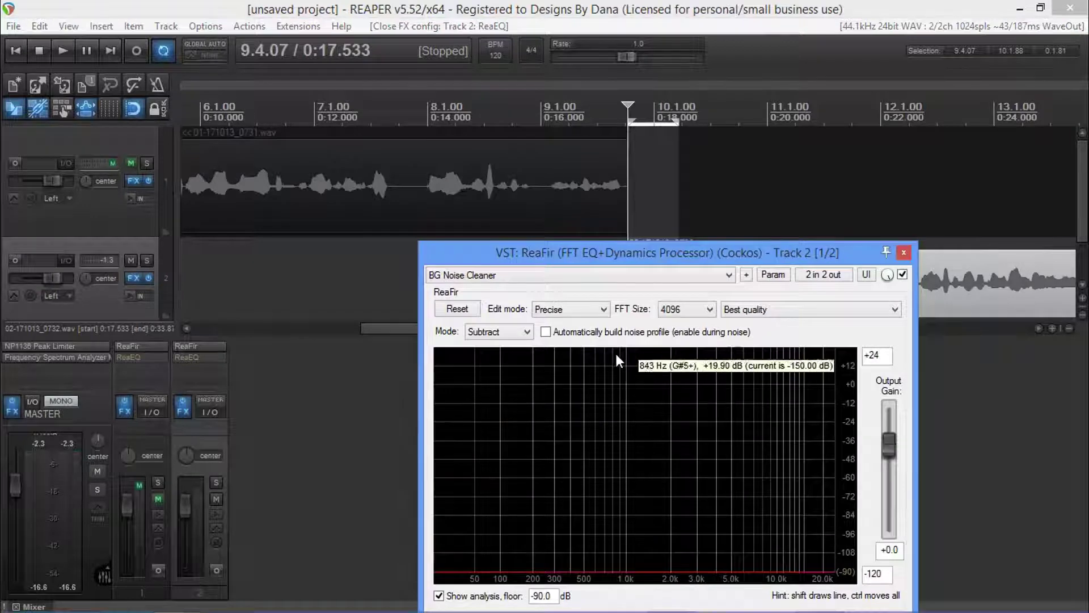
click(546, 333)
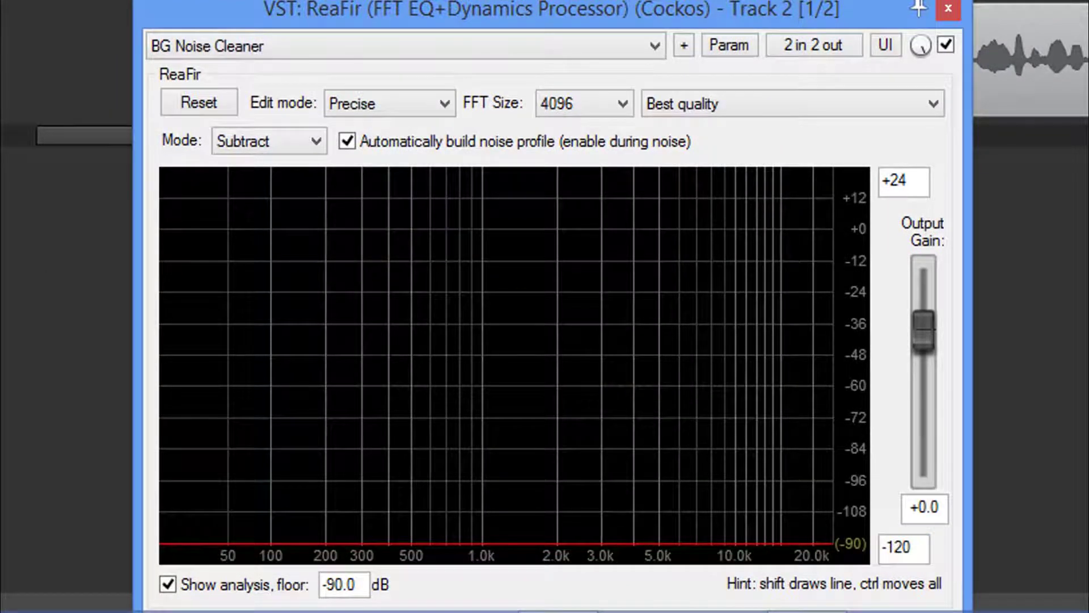
click(27, 208)
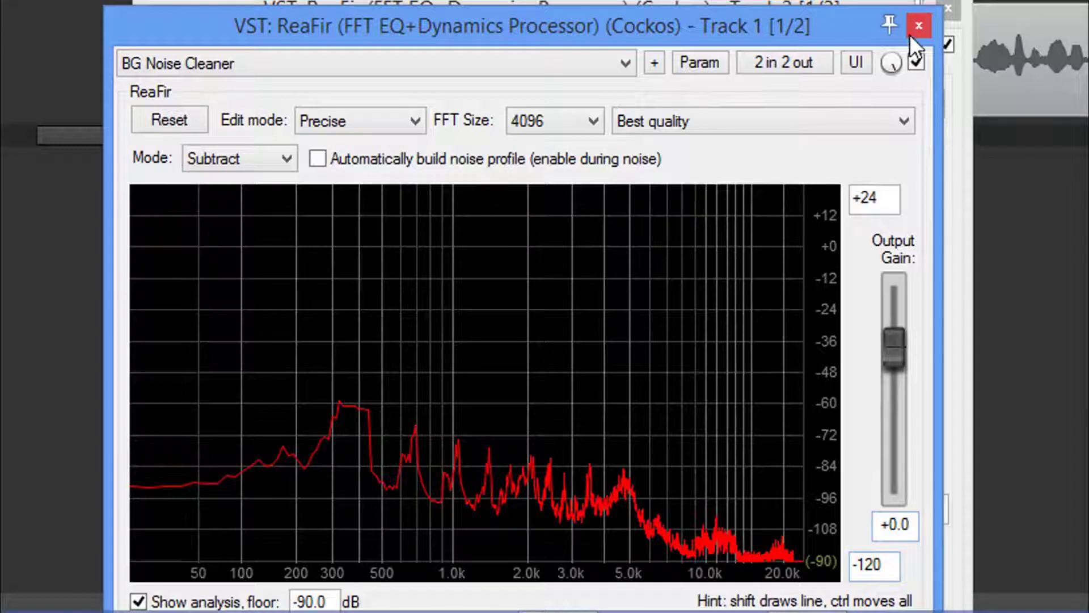
click(917, 25)
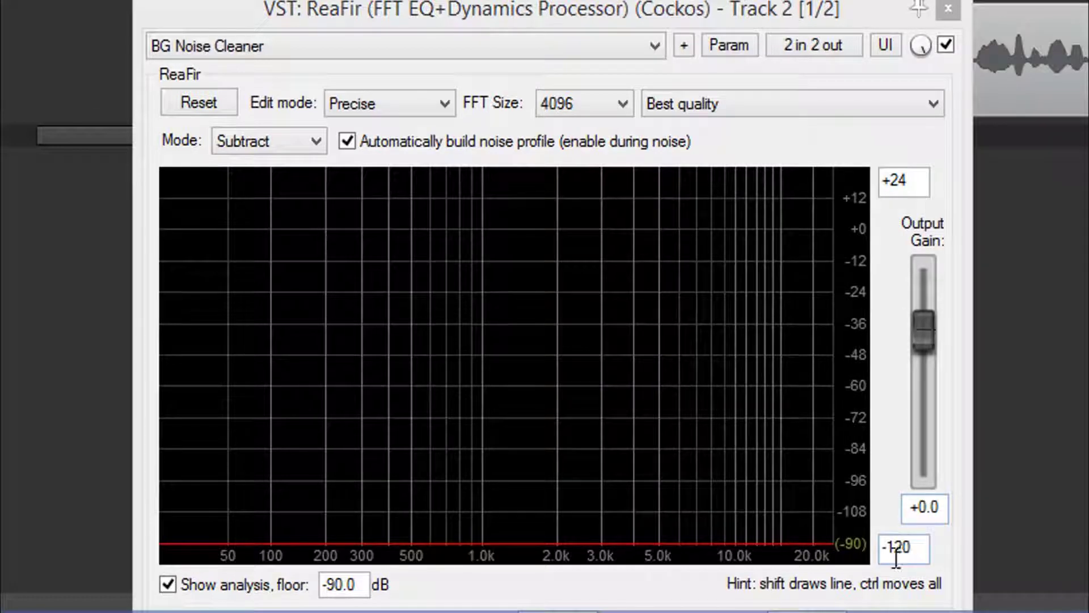
Enter -120 as the ReaFir graph's lower limit, capture track 2's noise profile from the looped opening, and turn profile building off
drag(890, 549, 966, 557)
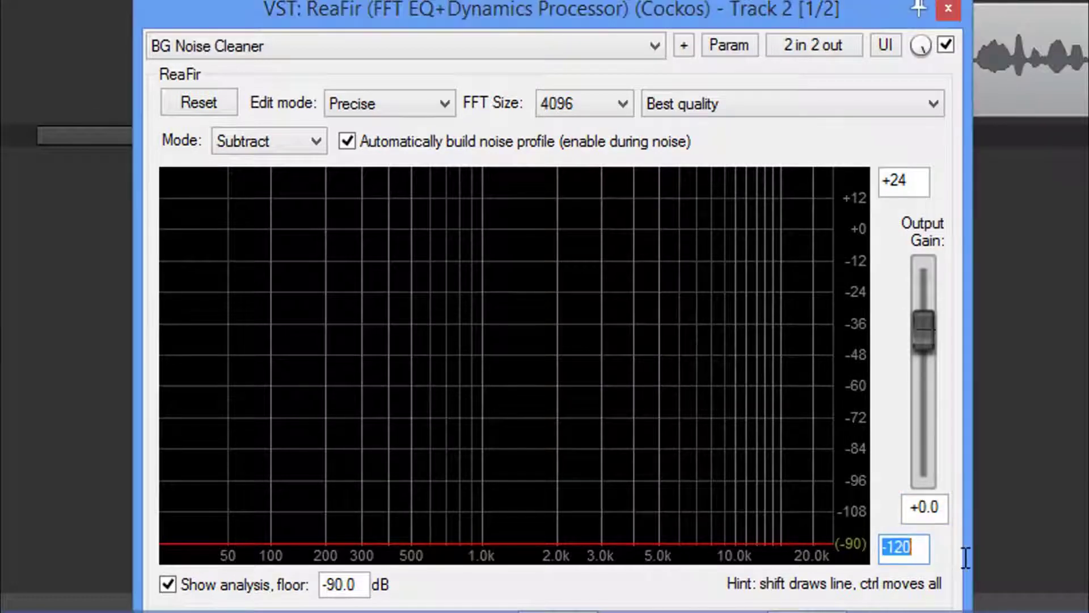
text(-120)
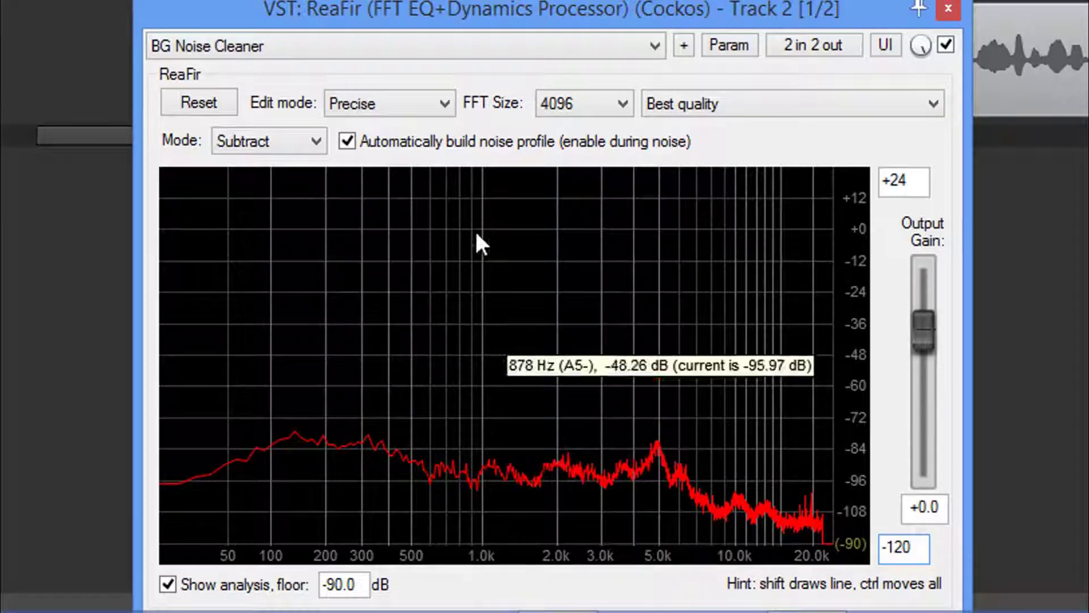
click(347, 142)
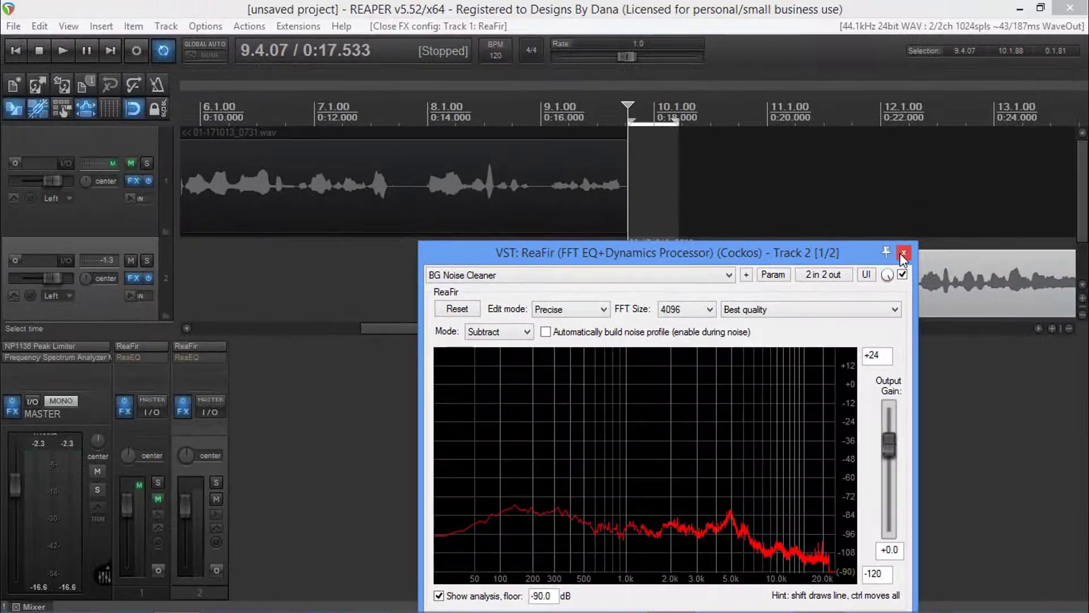
click(948, 8)
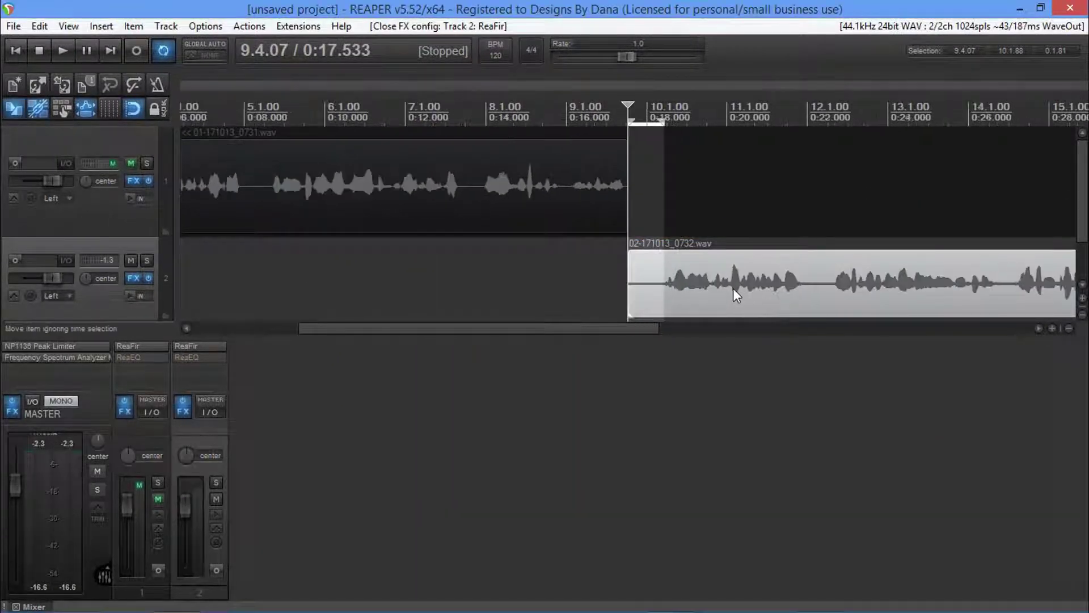
Disable repeat, solo track 2 and play its clip to audition the noise reduction
click(163, 52)
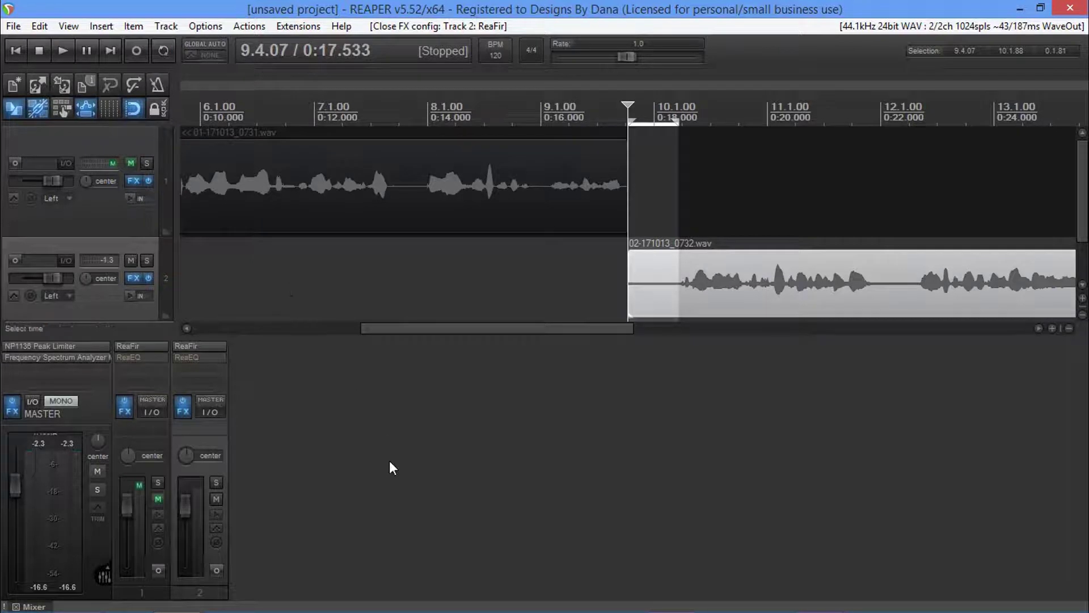
click(216, 483)
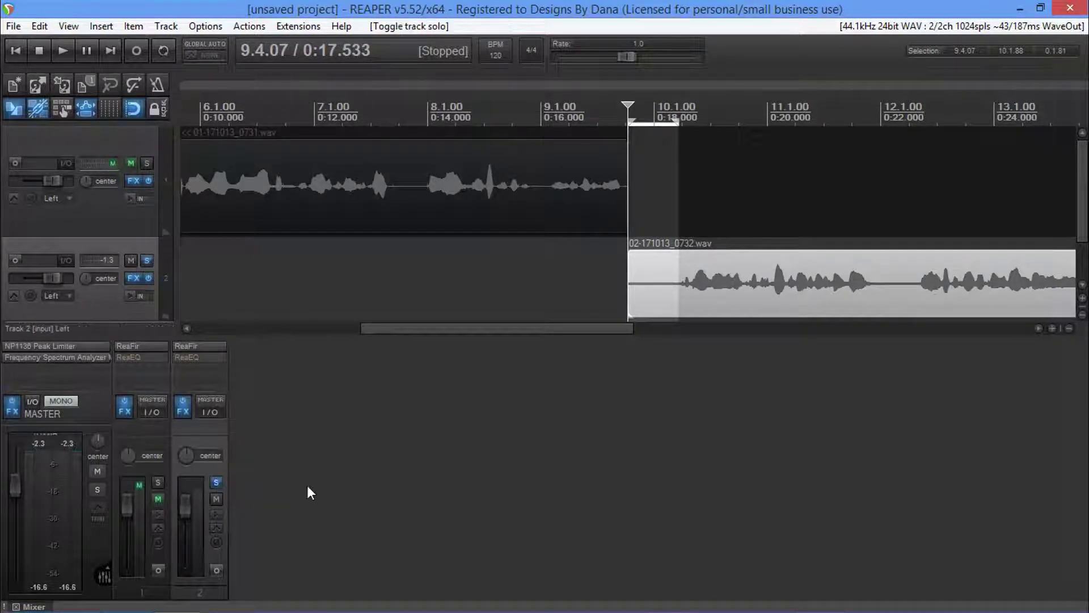
key(space)
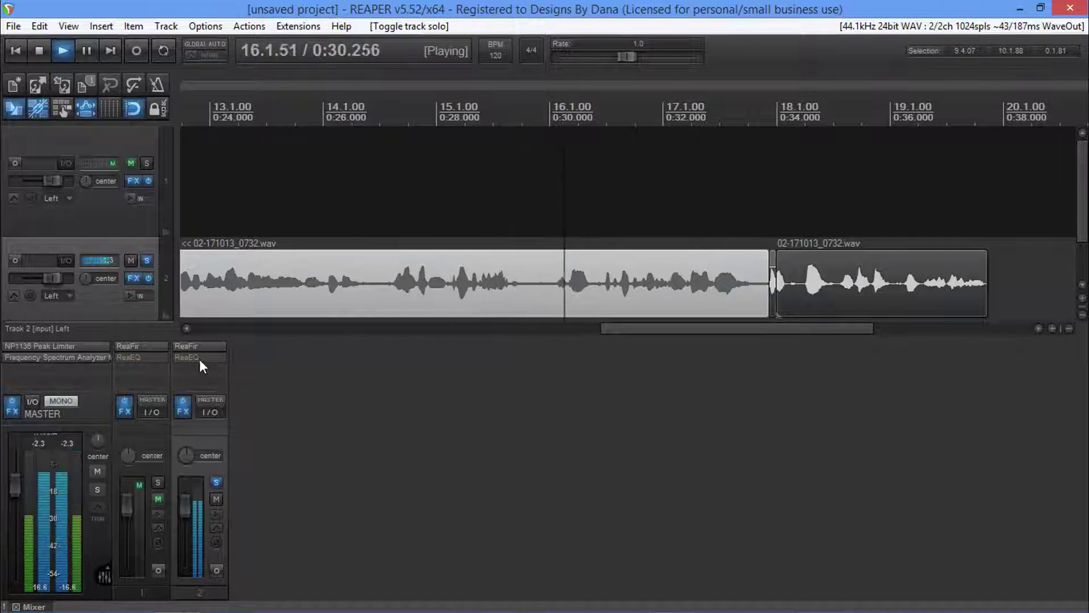
Lower track 2's whole ReaFir noise profile to about -84 dB near 152 Hz and audition the clip again from its start
click(186, 347)
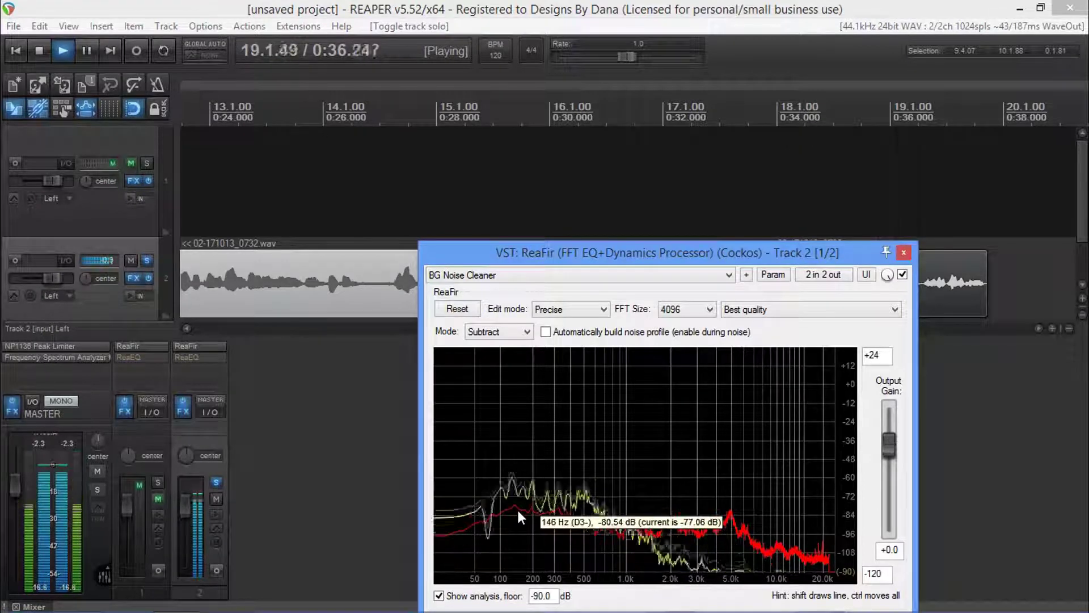
key(space)
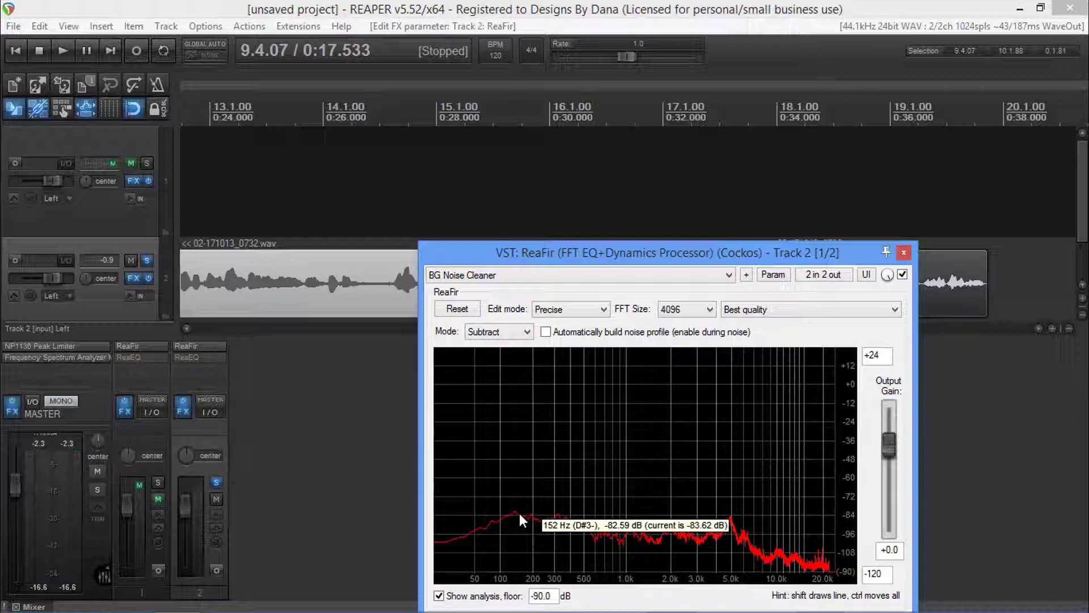
key(space)
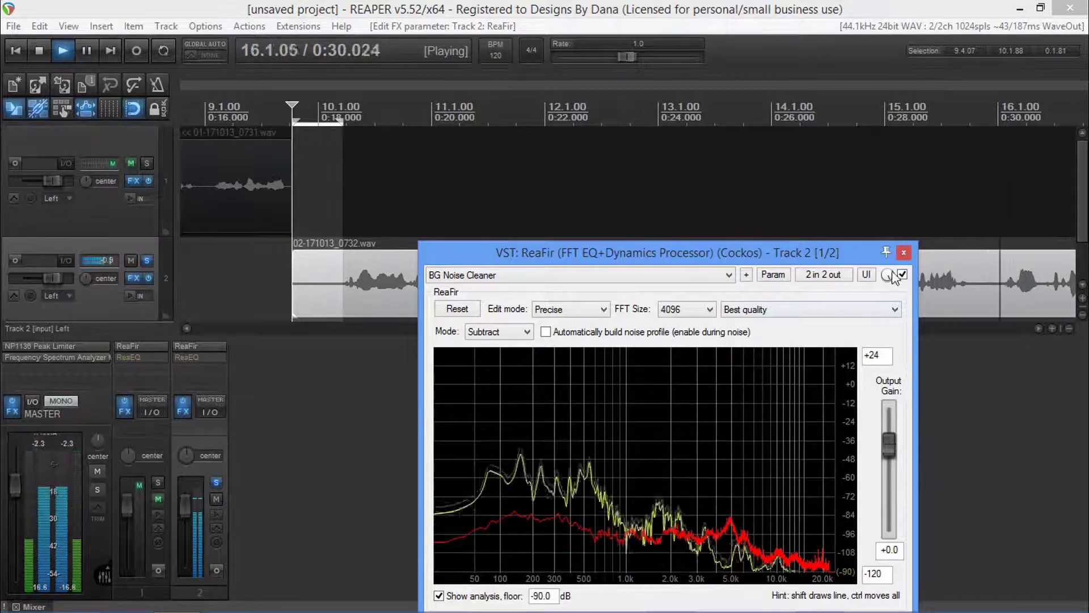
Stop playback, close ReaFir, and loop the quiet gap in track 2's clip from 11.4.83 to 12.2.32 to hear the remaining noise
key(space)
click(903, 255)
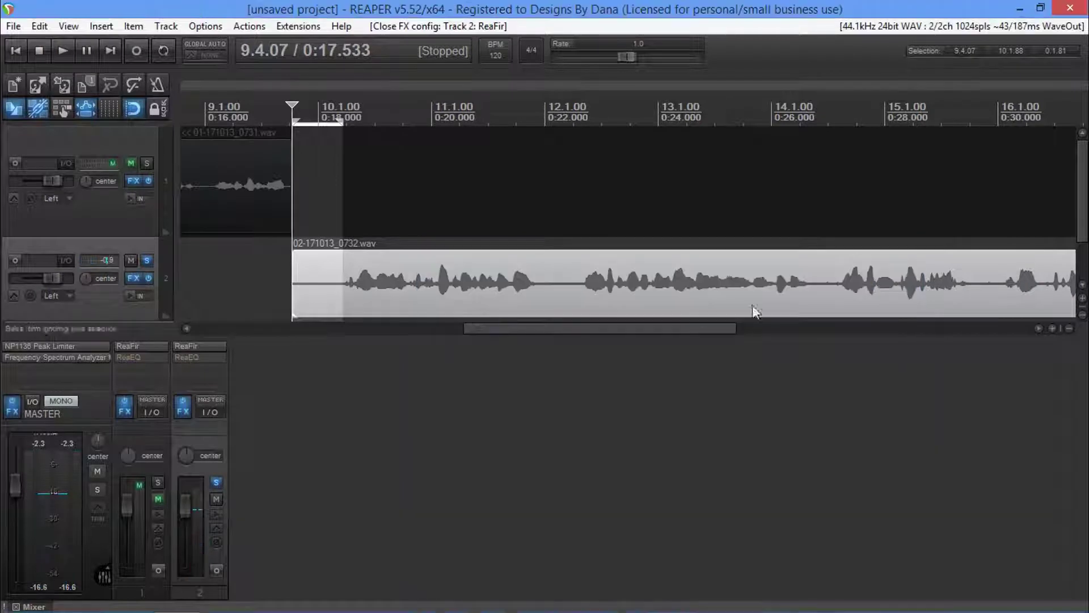
click(540, 285)
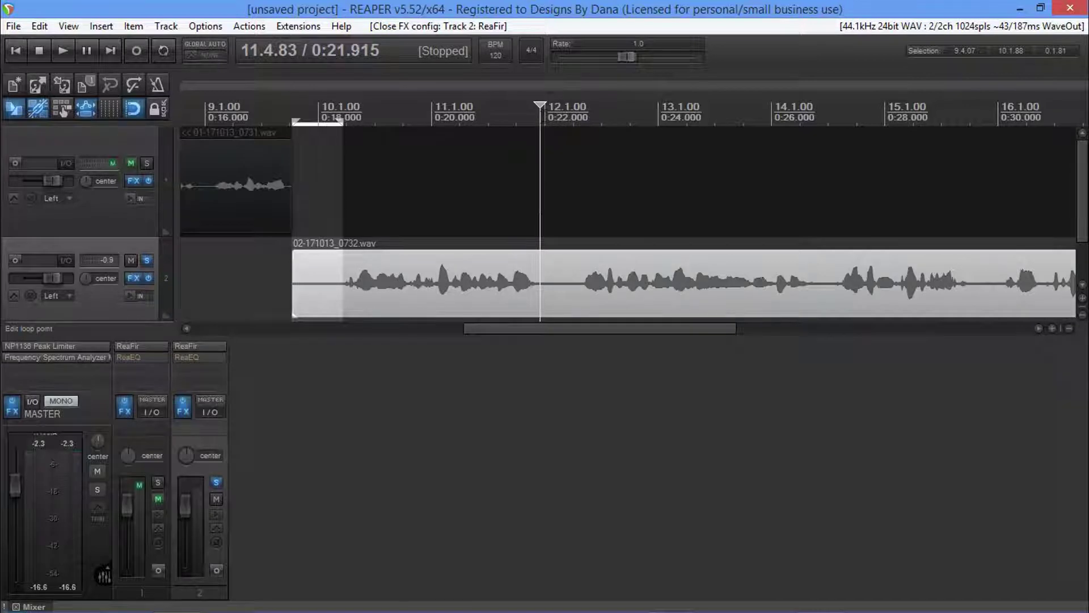
drag(540, 119, 583, 119)
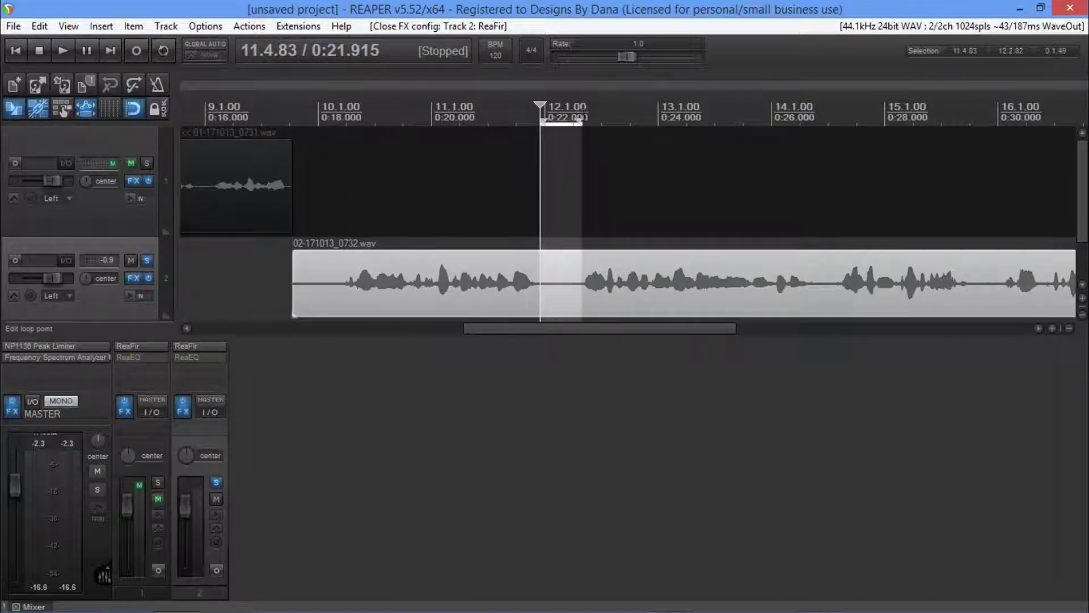
click(163, 53)
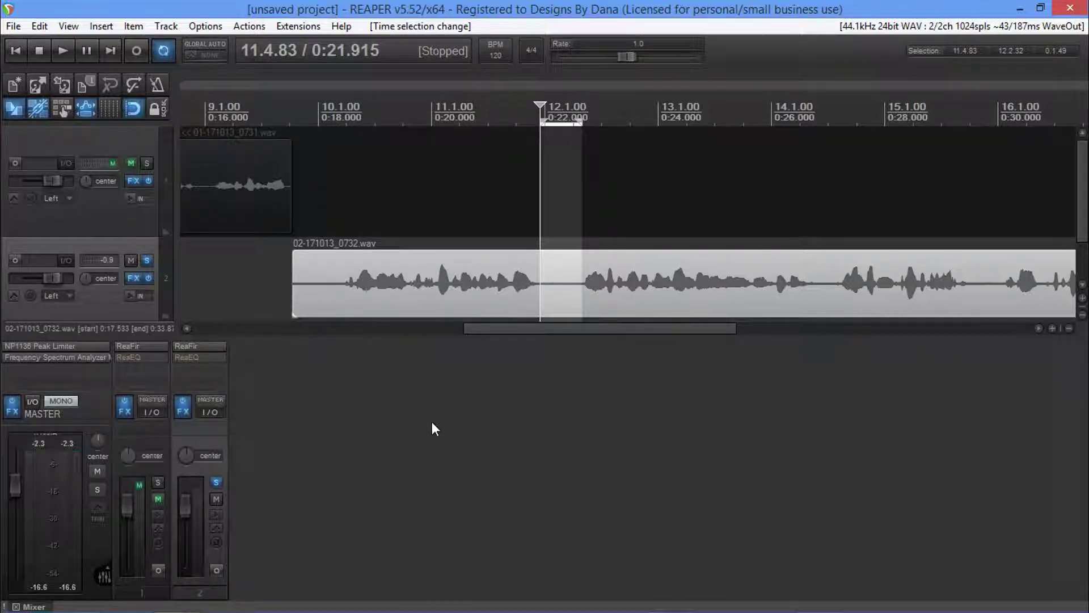
key(space)
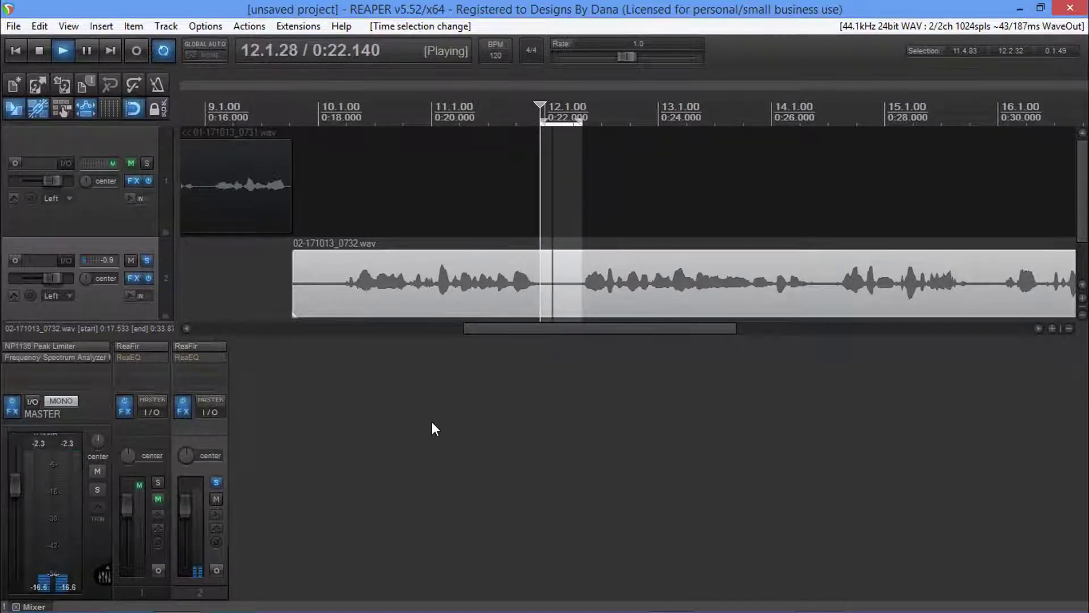
key(space)
Add the Waves C1 gate Stereo plugin to track 2 and place its interface below the clip, closing the small FX wrapper window
double_click(195, 368)
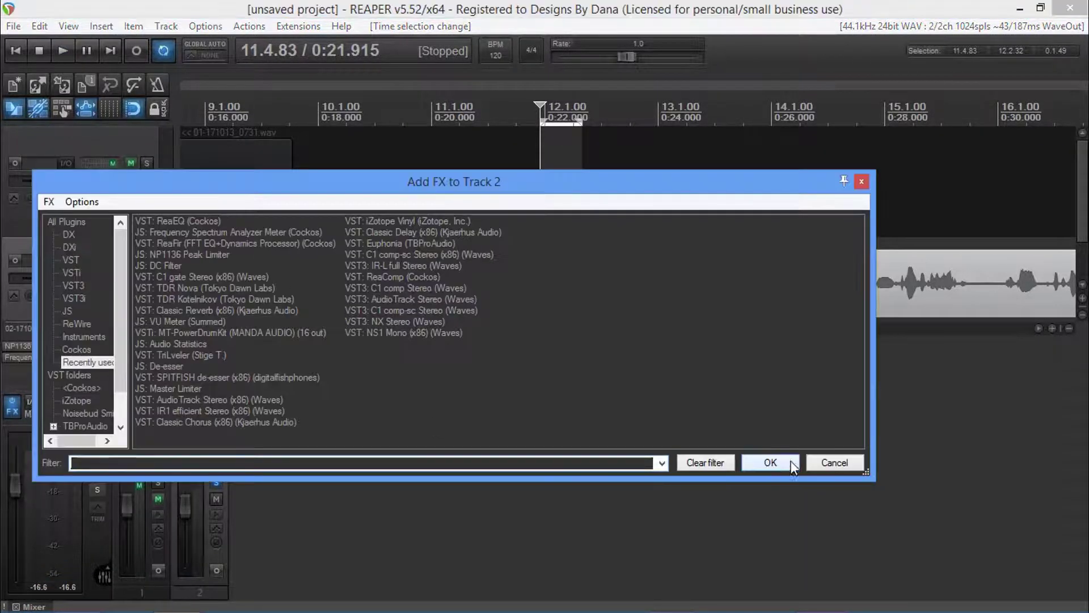
click(199, 278)
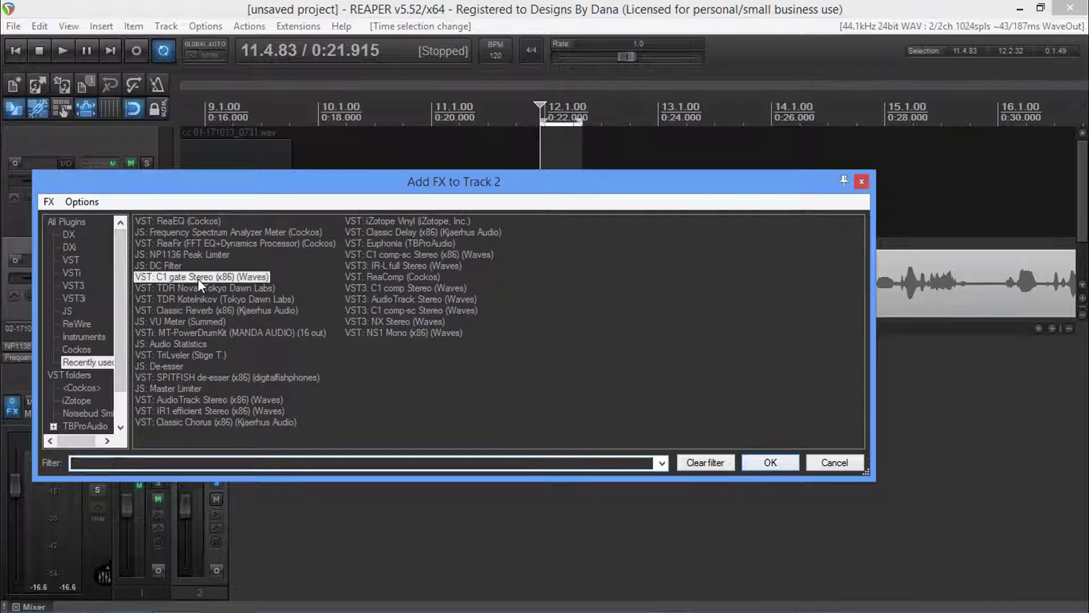
double_click(238, 276)
drag(406, 91, 579, 251)
drag(612, 290, 595, 366)
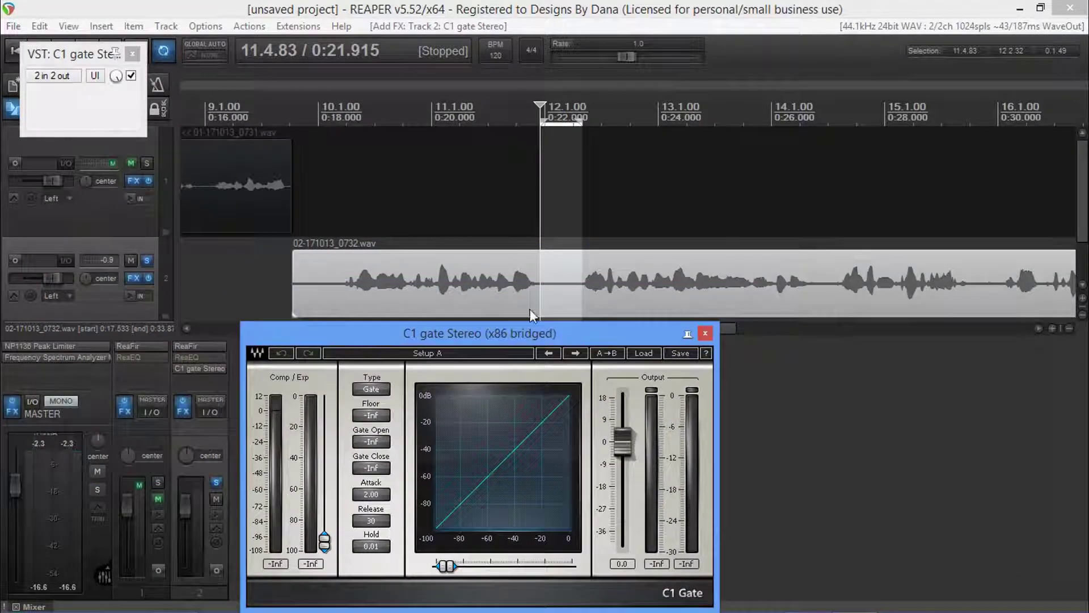
click(132, 54)
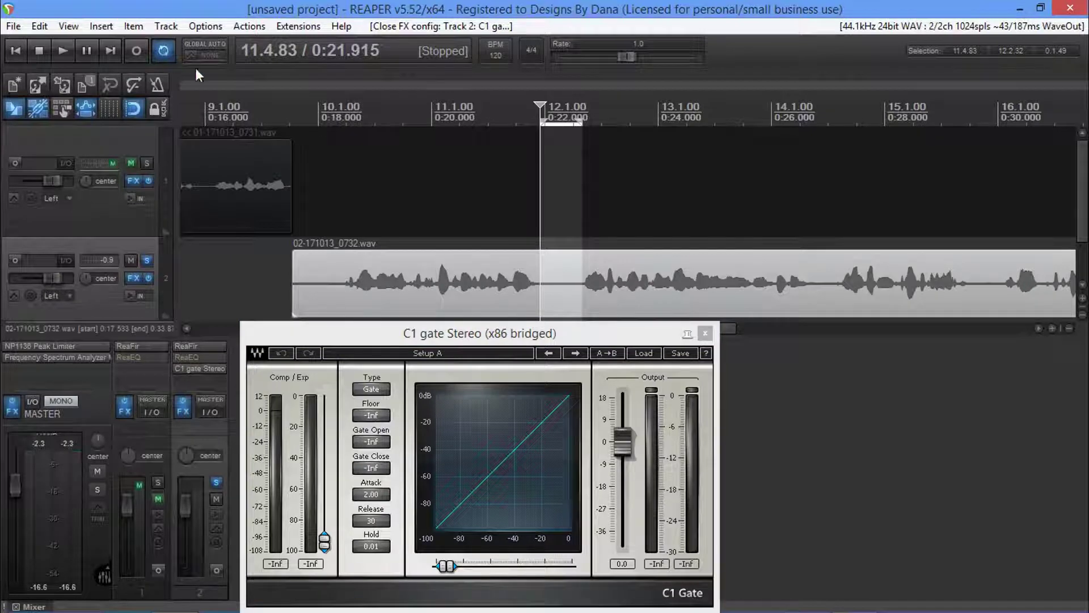
Raise the C1 gate's open and close thresholds to -57.8 while the quiet gap loops, close the gate, and stop playback
key(space)
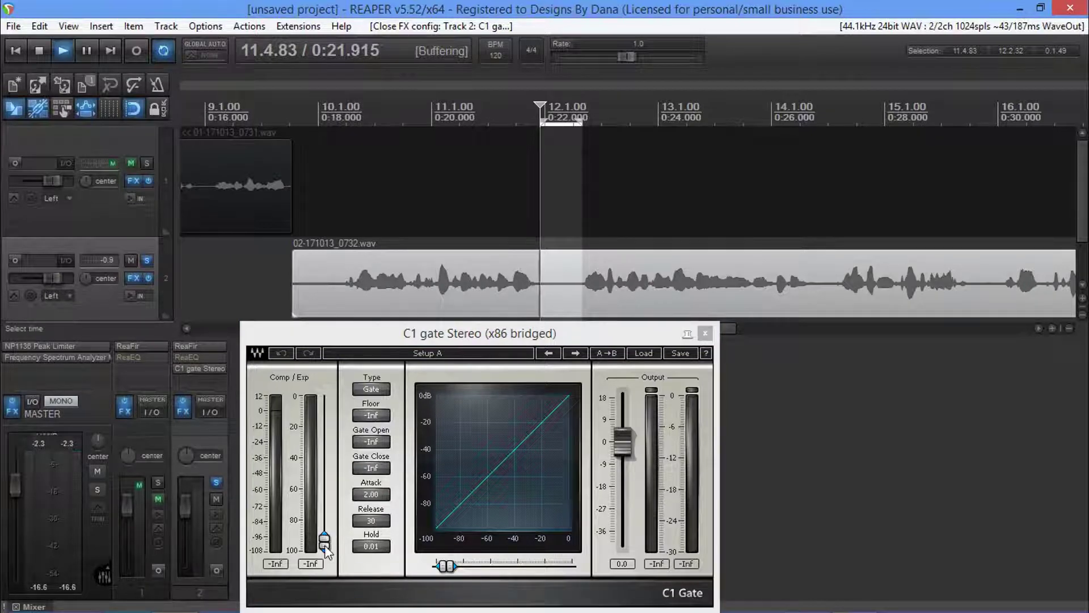
drag(324, 542, 325, 485)
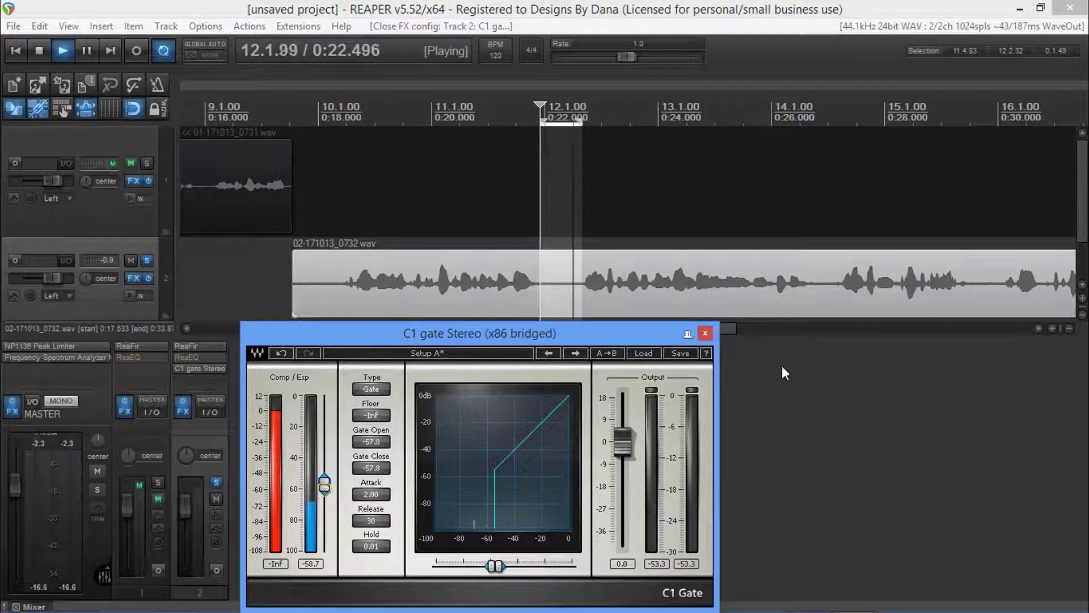
click(706, 333)
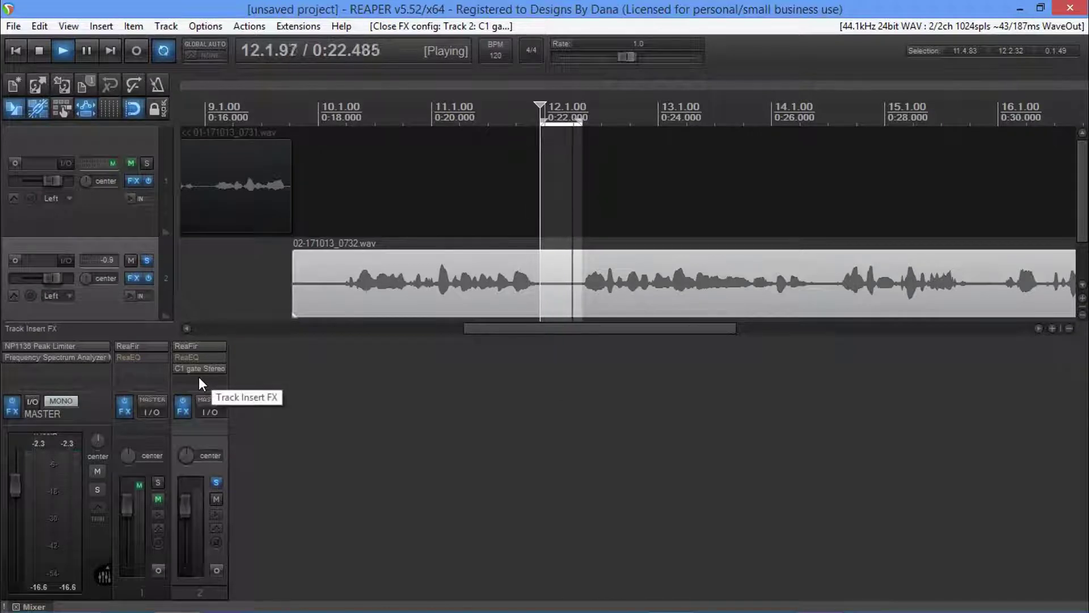
key(space)
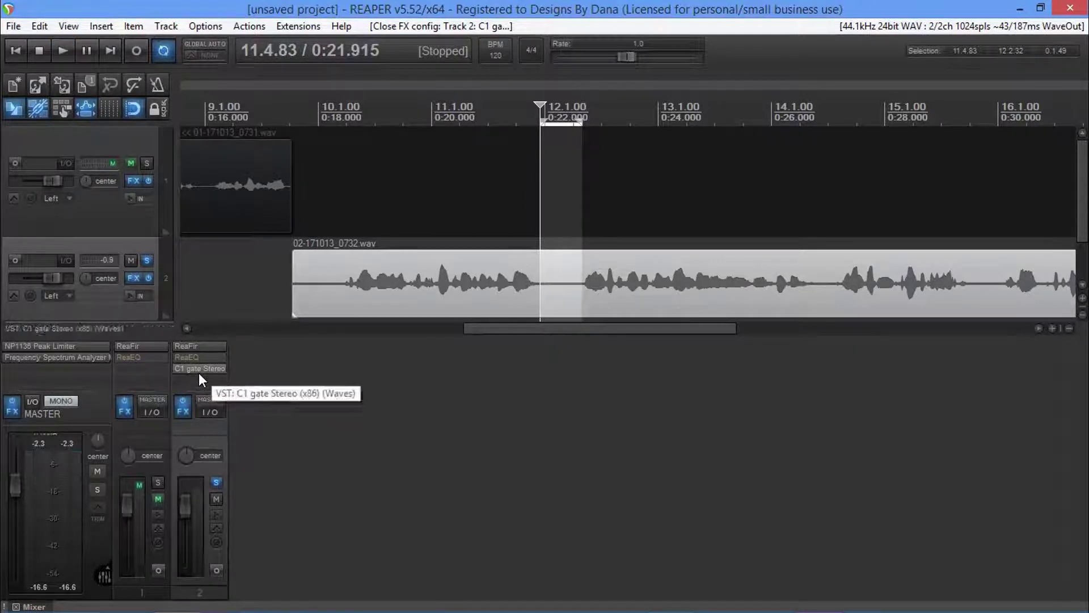
Add another ReaEQ after the gate on track 2, load the saved 7 Band preset with a high-pass first band, and close it
double_click(194, 380)
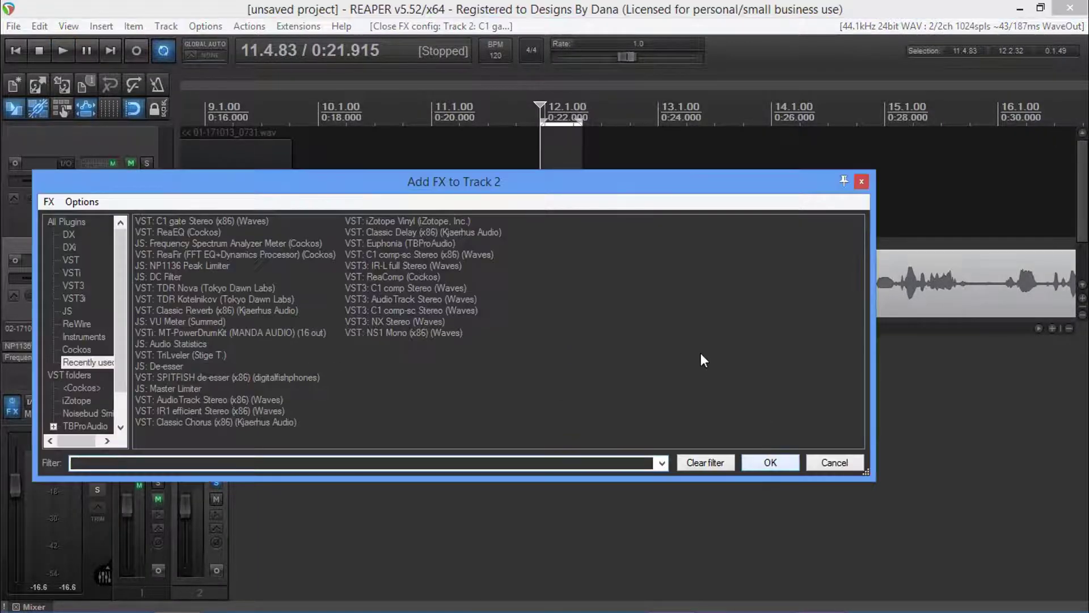
double_click(183, 234)
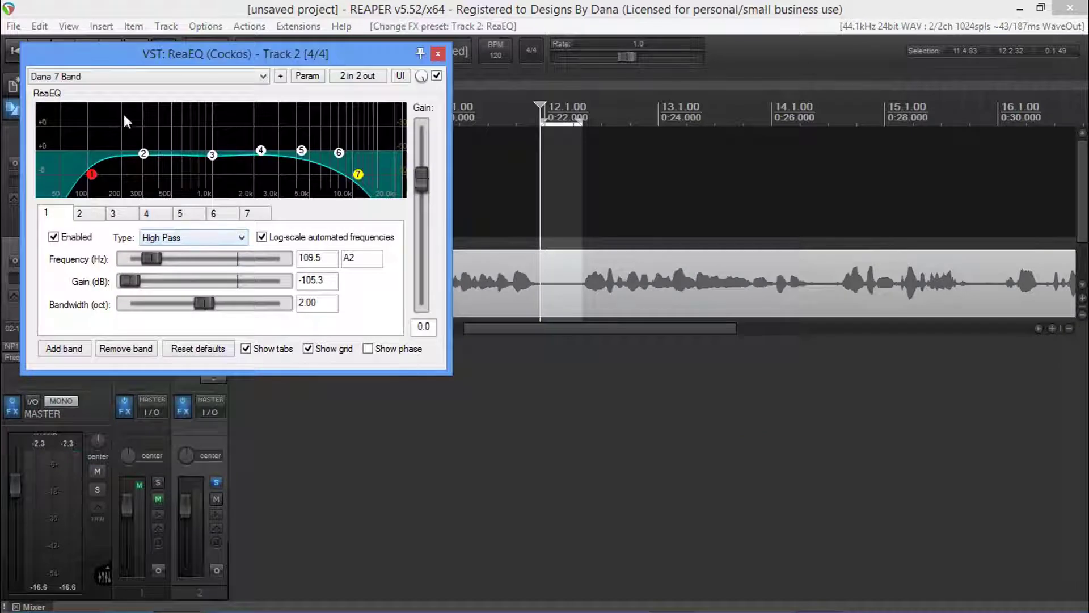
click(437, 55)
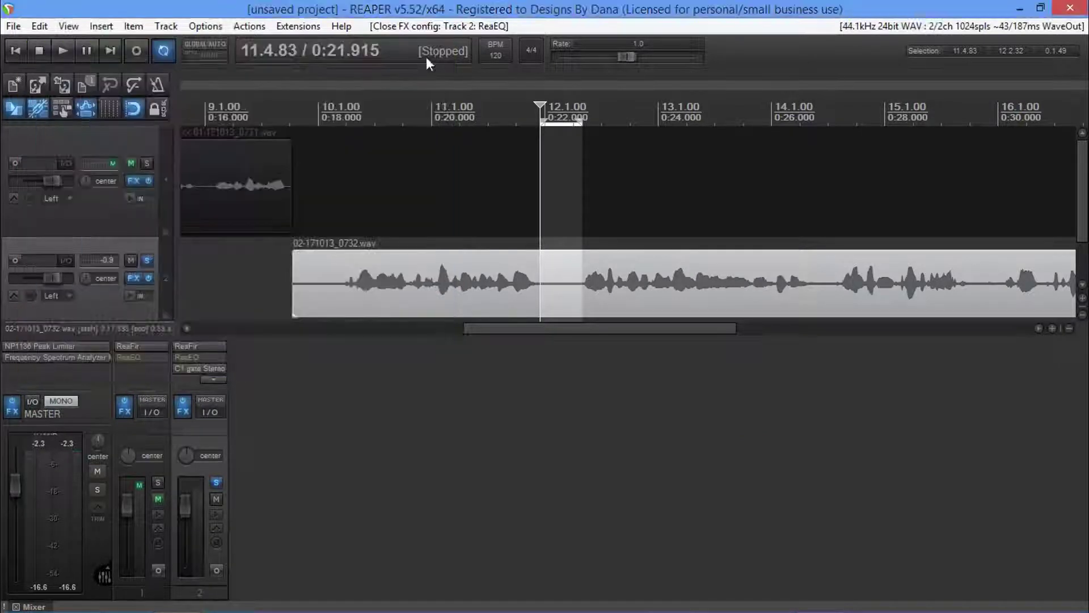
Disable repeat and play track 2's clip from near its start to audition the gated sound
click(166, 56)
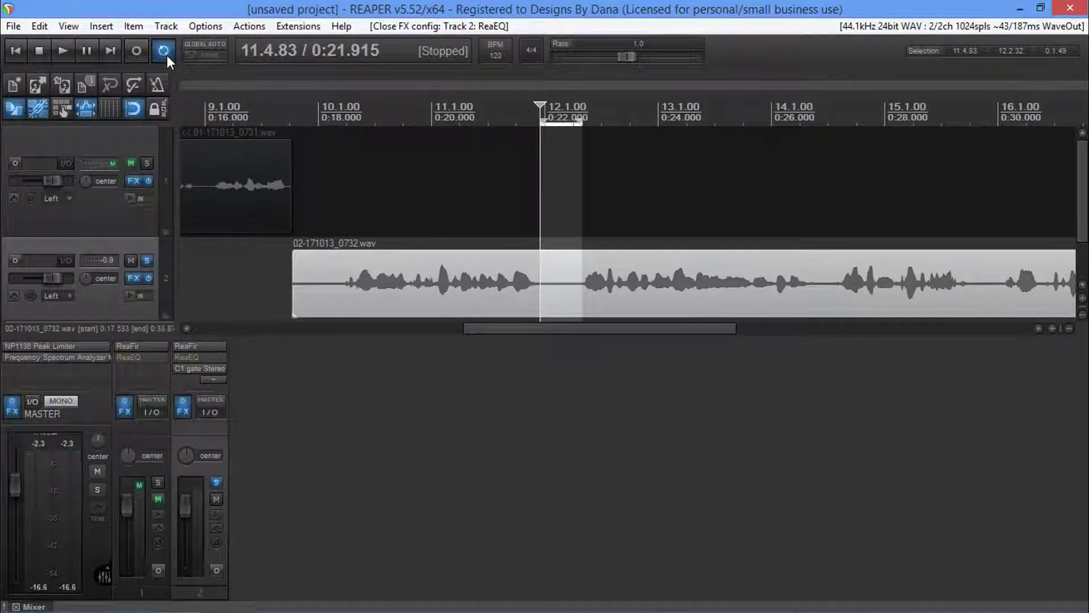
click(299, 258)
key(space)
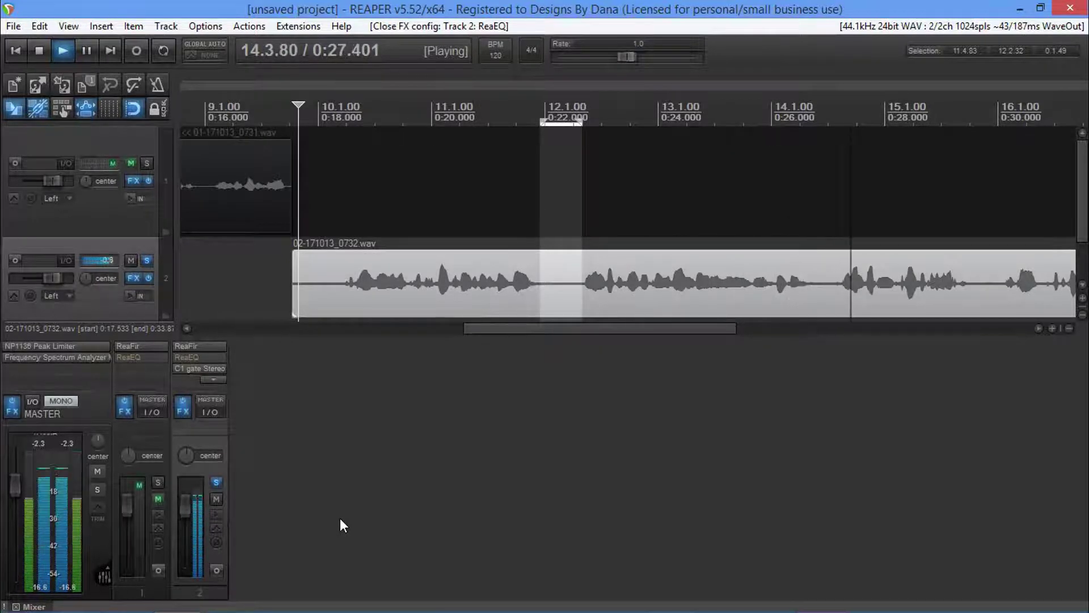
key(space)
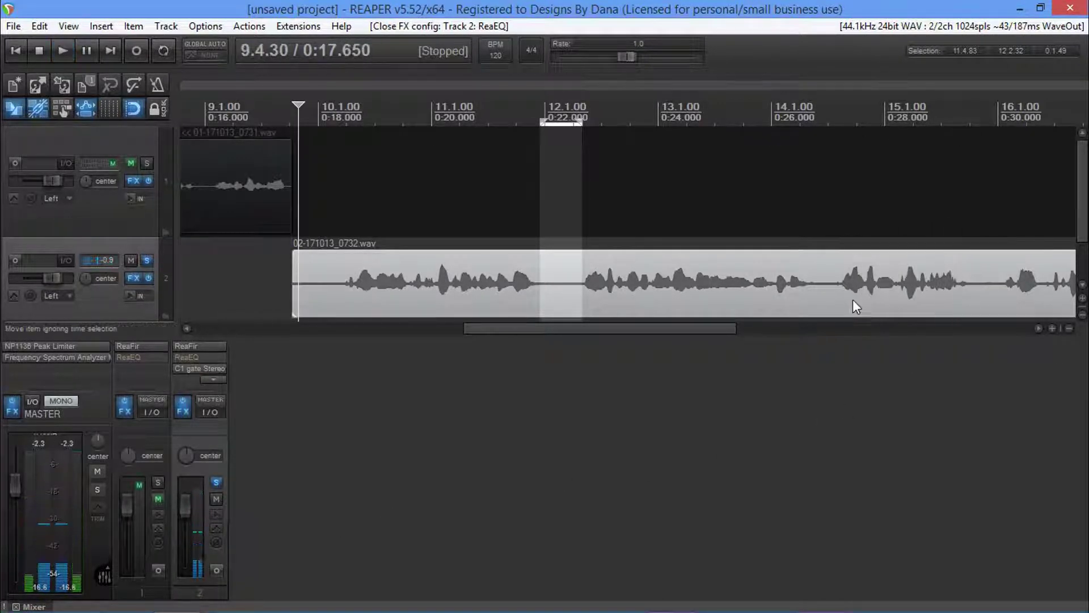
Place the cursor in the pause near 0:26.659, reopen track 2's C1 gate, and set both thresholds to -50.4
click(809, 285)
click(207, 367)
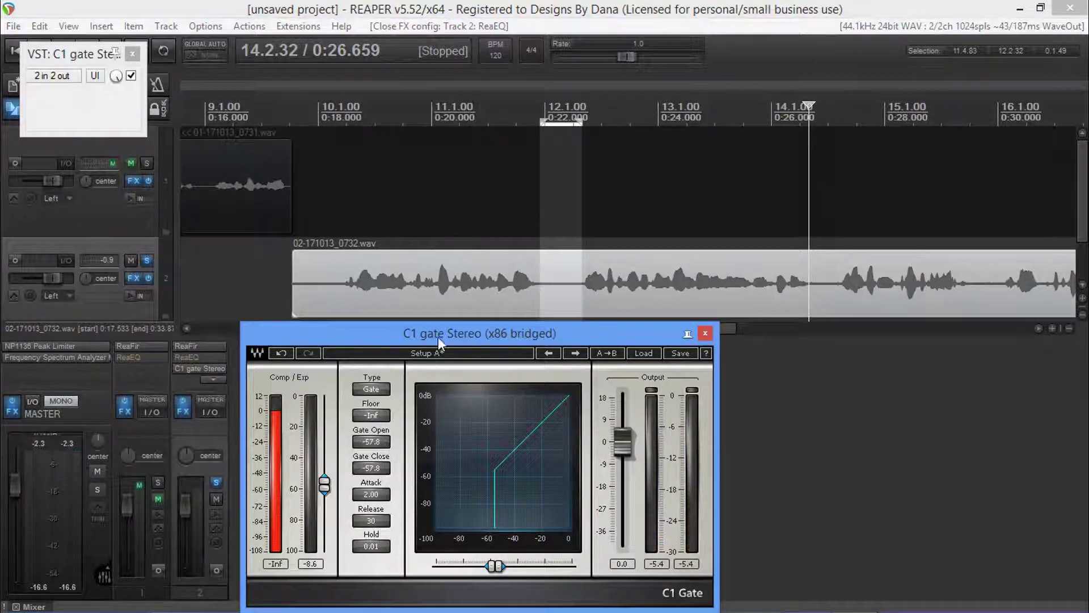
drag(494, 566, 502, 566)
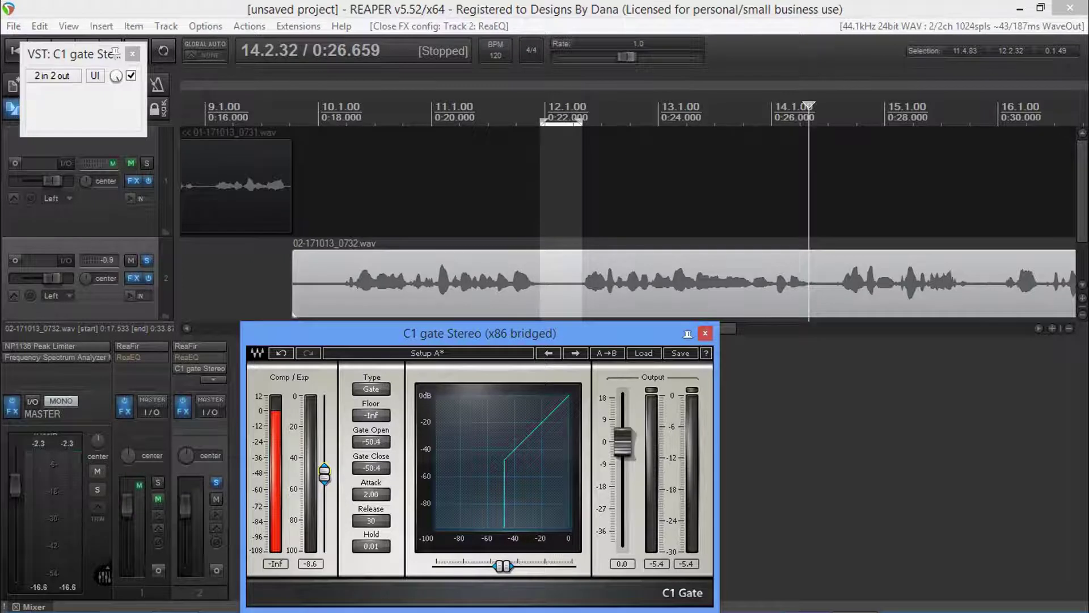
Play from 0:18.354 while raising the gate's thresholds to -45.8 and finally -43.7, stop playback, and close the FX wrapper window
click(338, 284)
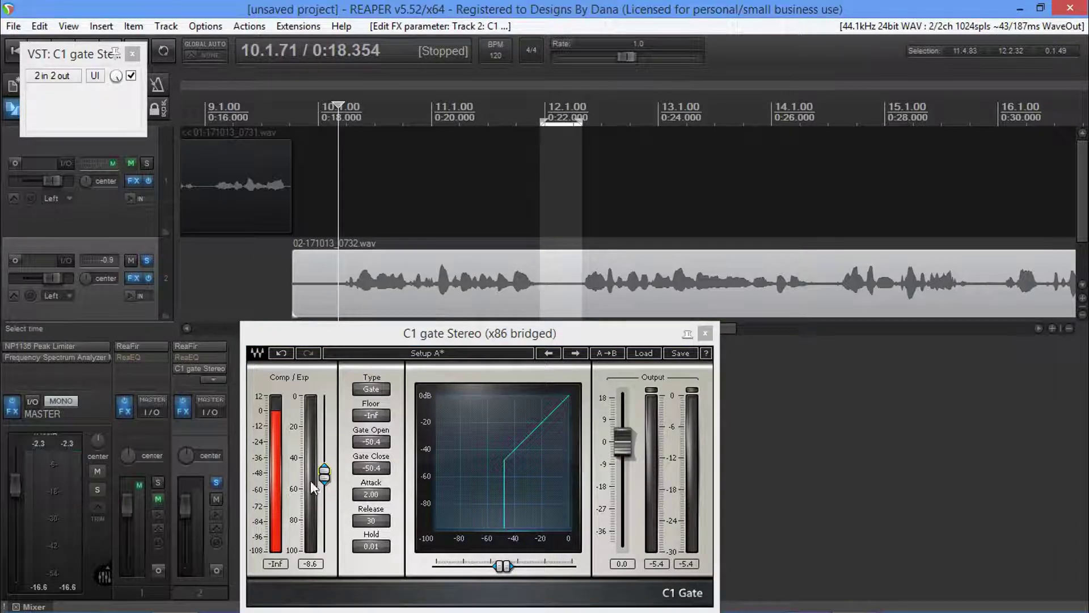
key(space)
drag(502, 566, 510, 565)
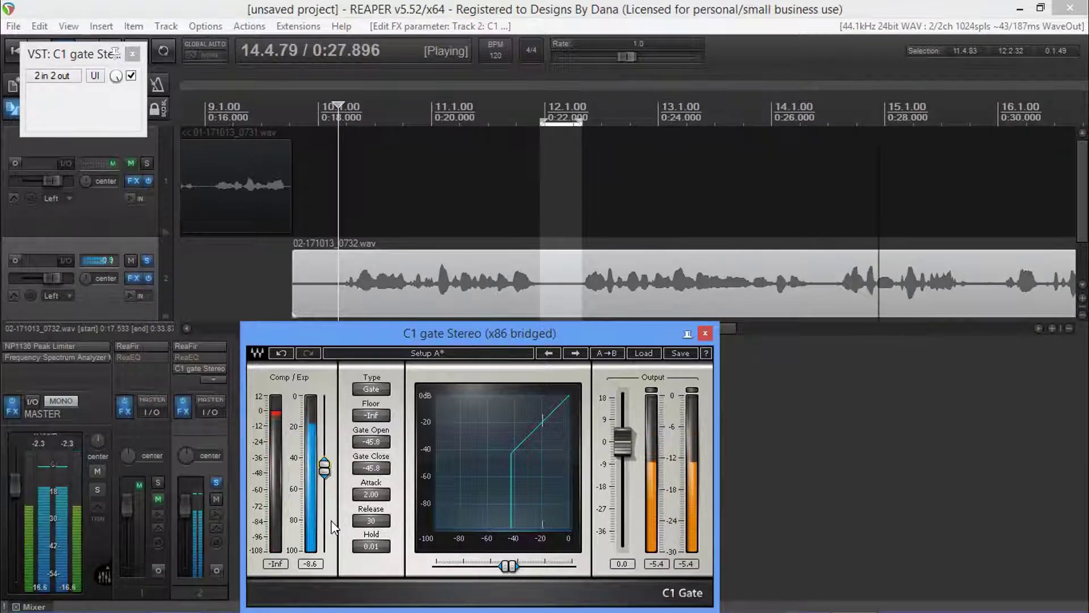
drag(325, 469, 324, 466)
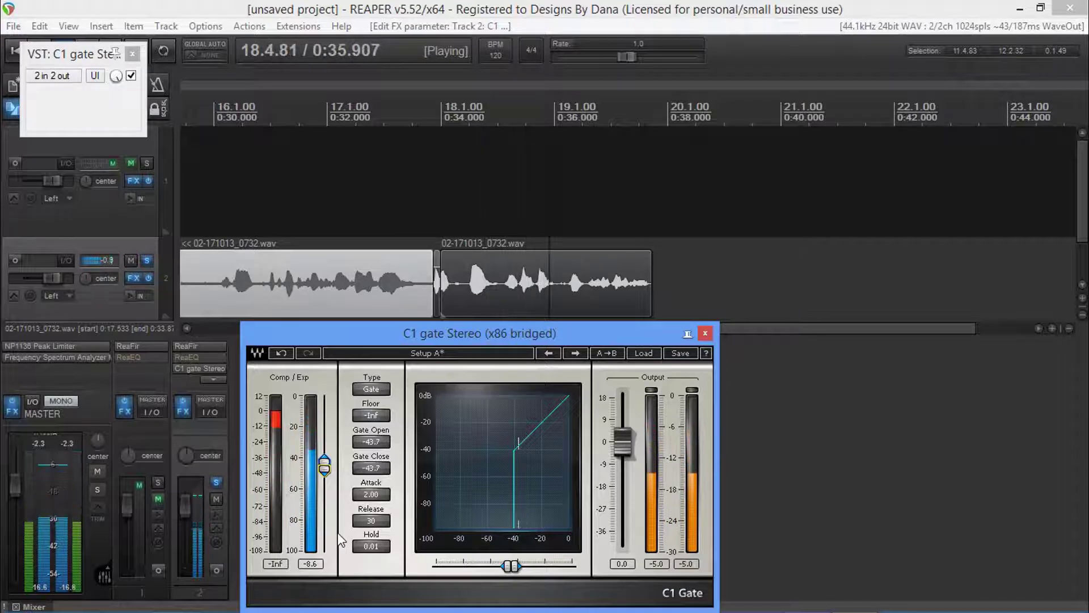
key(space)
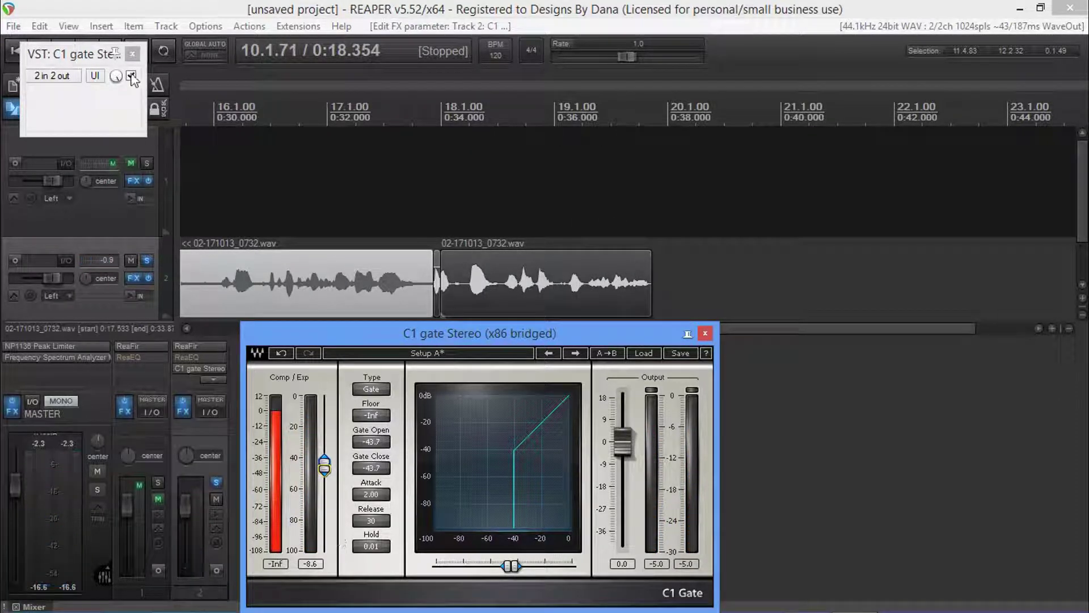
click(133, 54)
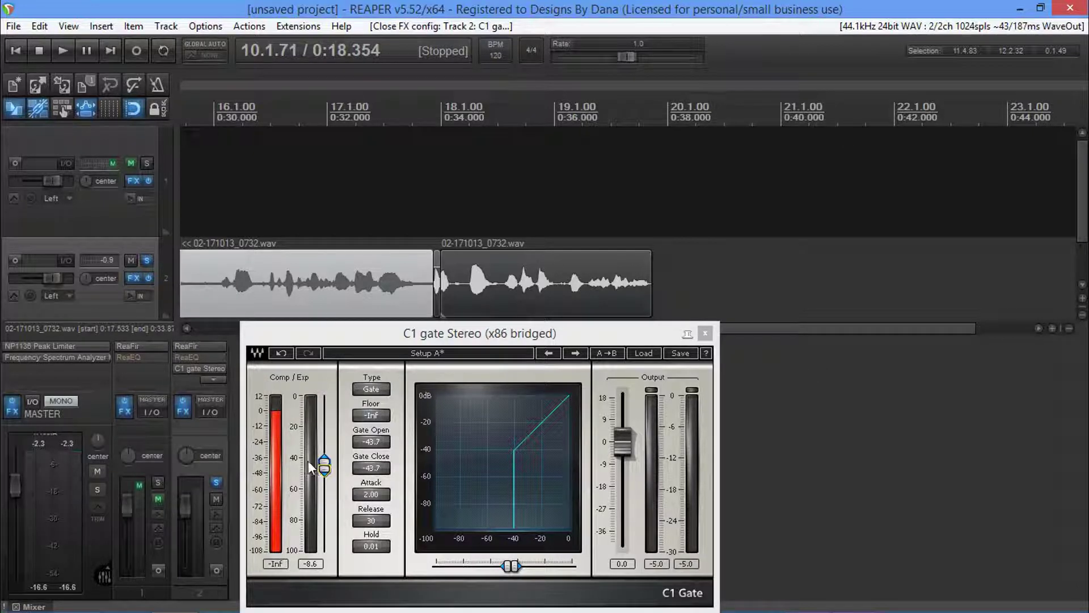
Set the gate's open and close thresholds to -32.7 and play track 2's clip from 0:17.986 to hear stronger gating
drag(325, 459, 324, 451)
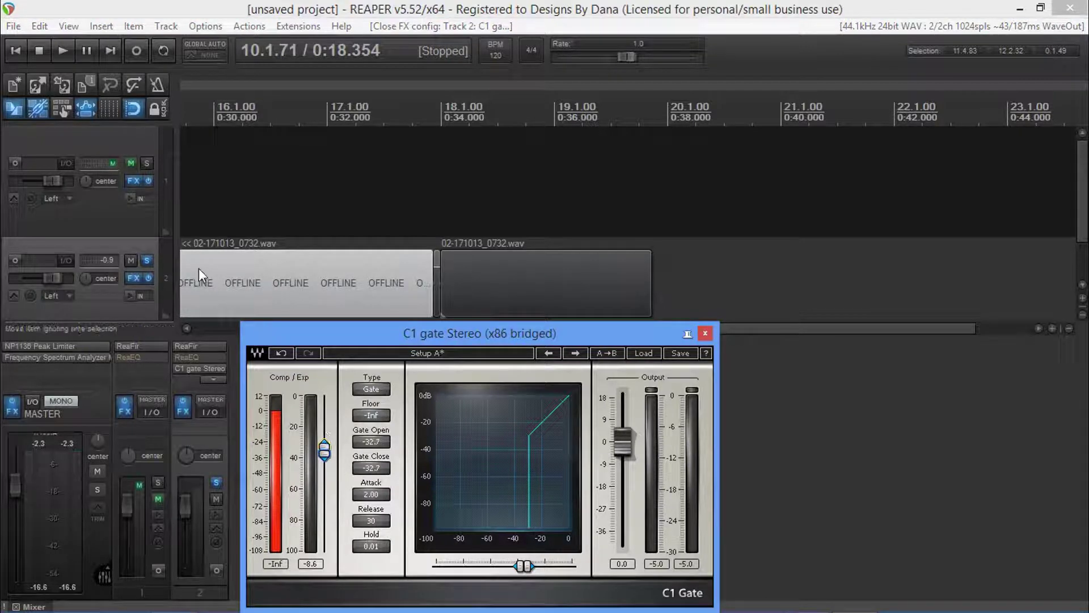
click(182, 289)
scroll(283, 265, down, 3)
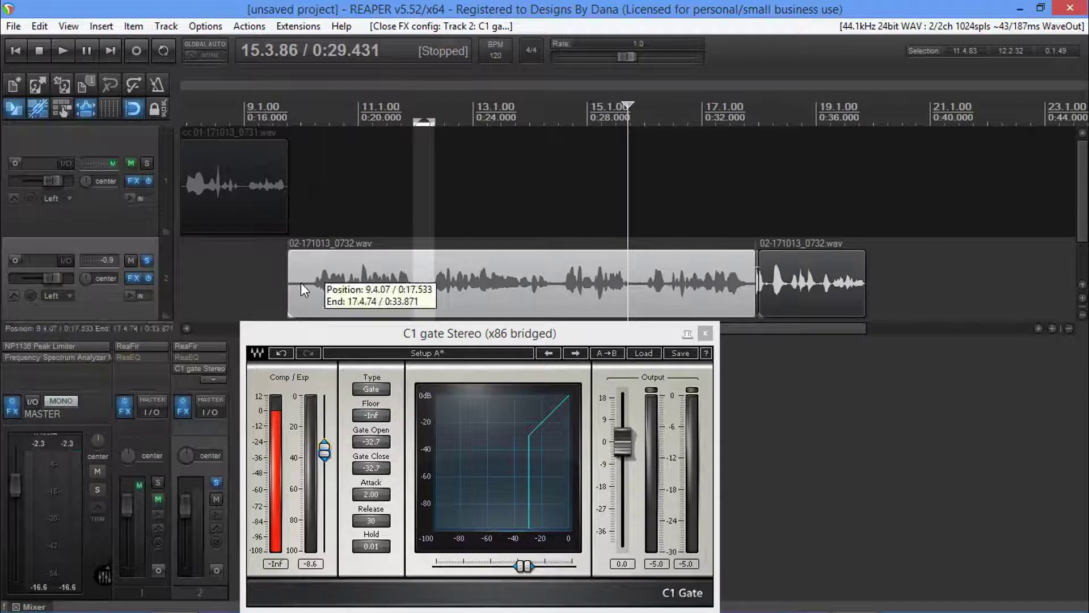
click(298, 281)
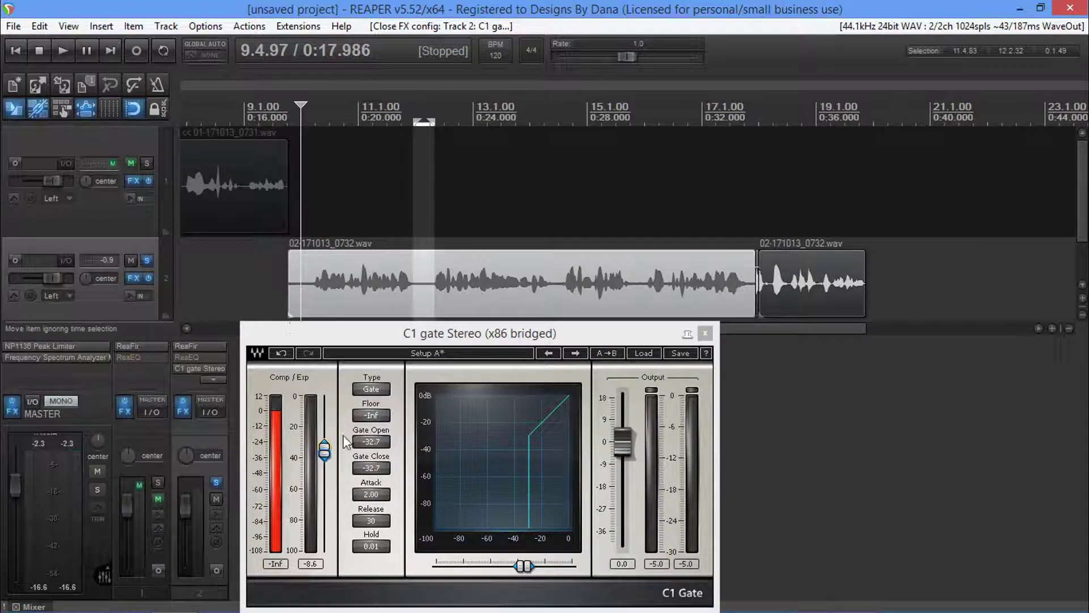
key(space)
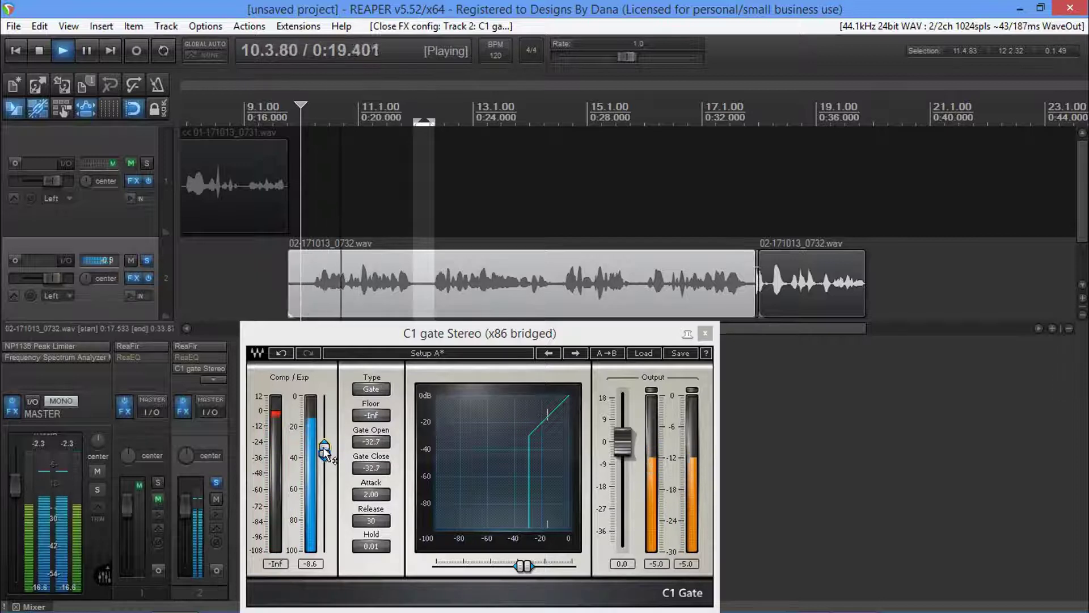
Raise the gate's thresholds during playback to -28.9 and finally -17.4, then stop playback
drag(324, 451, 325, 444)
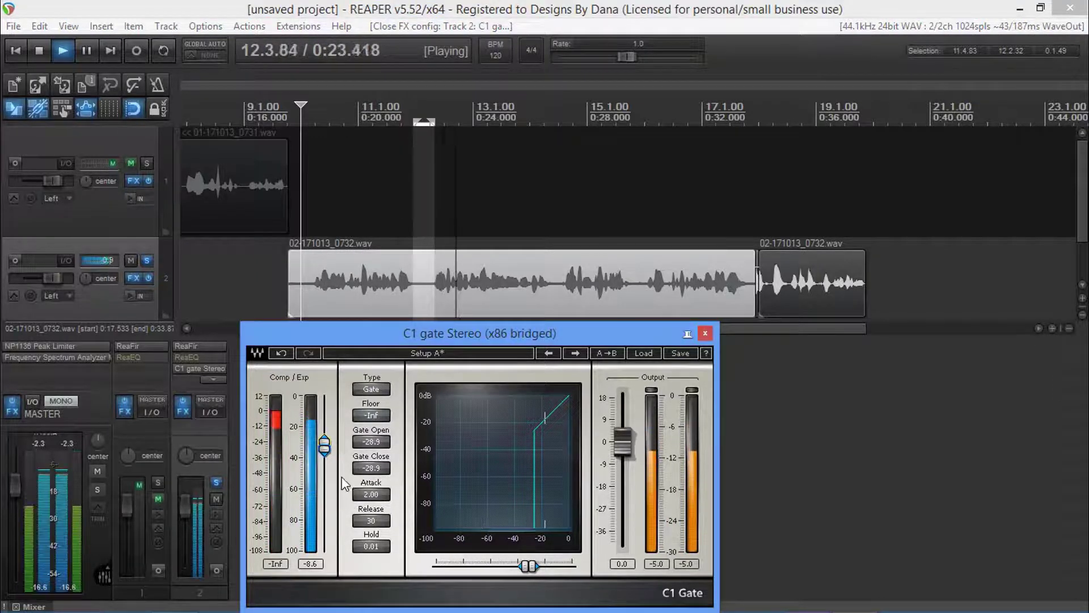
drag(326, 441, 325, 432)
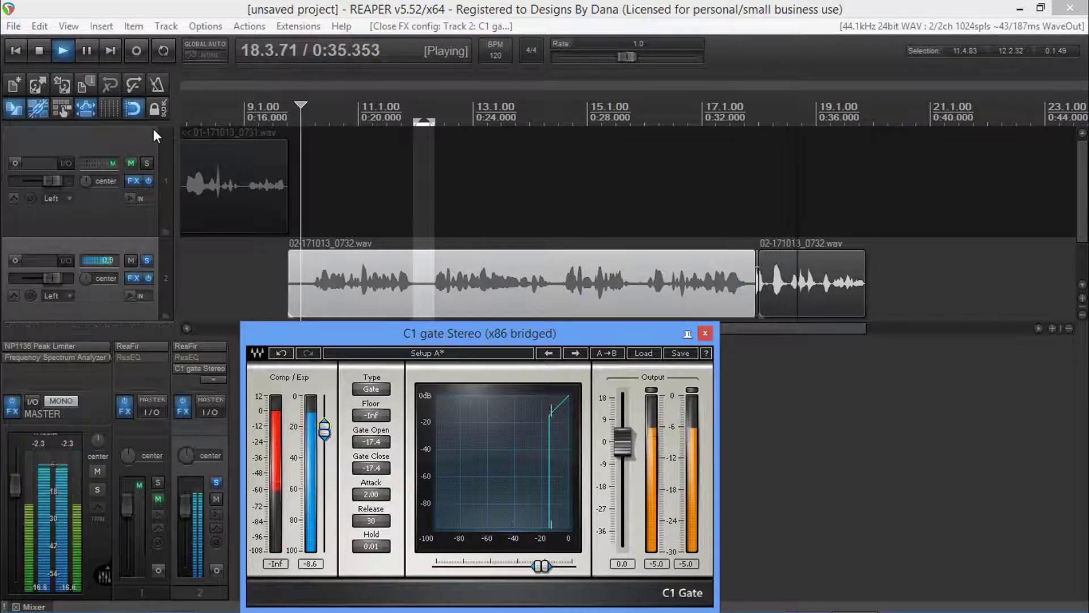
click(786, 520)
key(space)
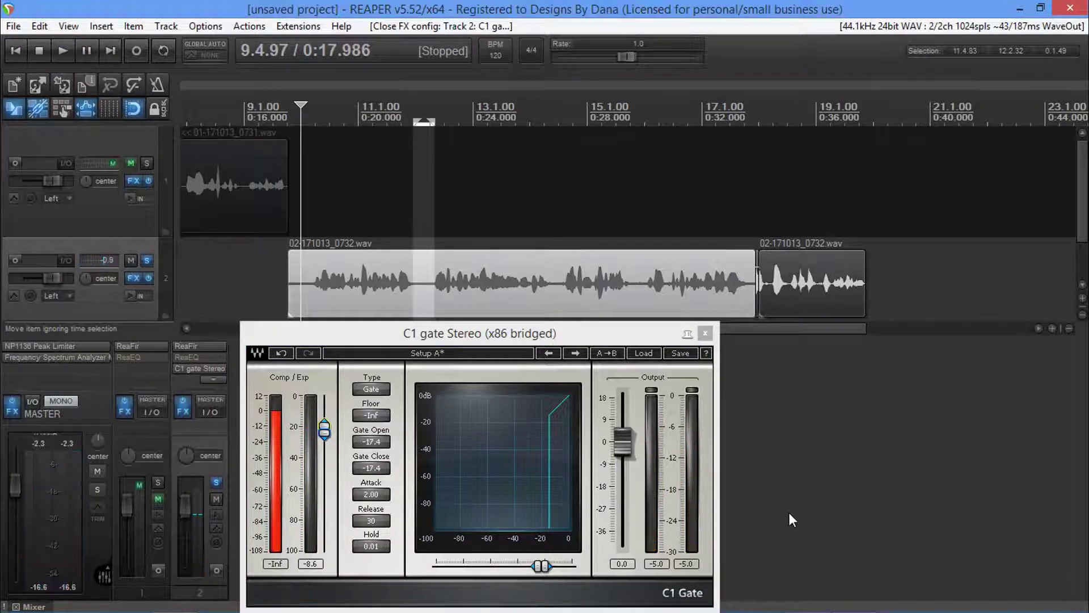